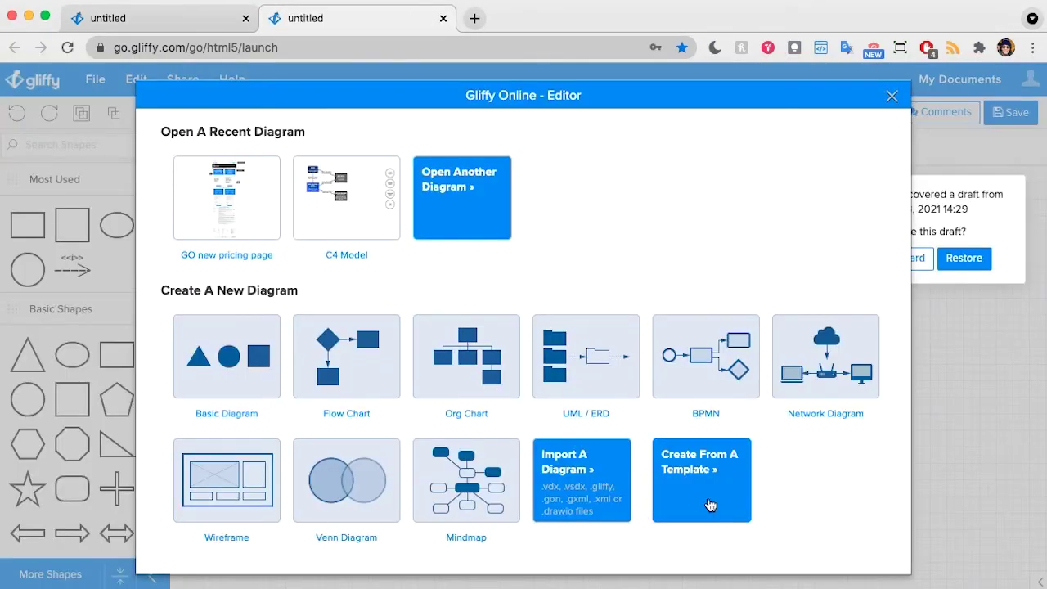
# - Browse the UML > Use Case Diagrams templates, then cancel without picking one
pyautogui.click(710, 505)
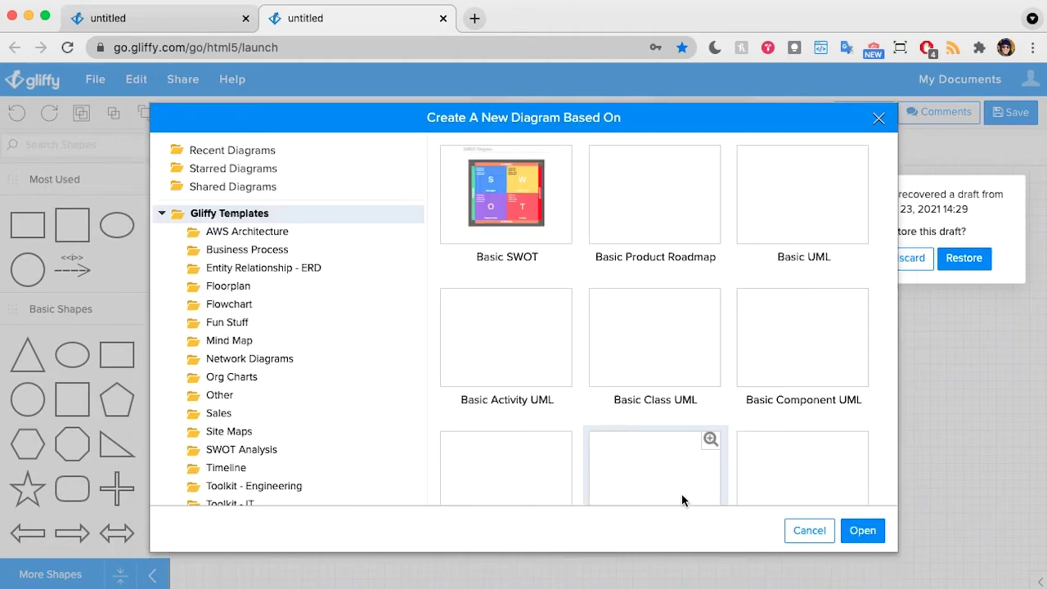
pyautogui.scroll(-4, 295, 243)
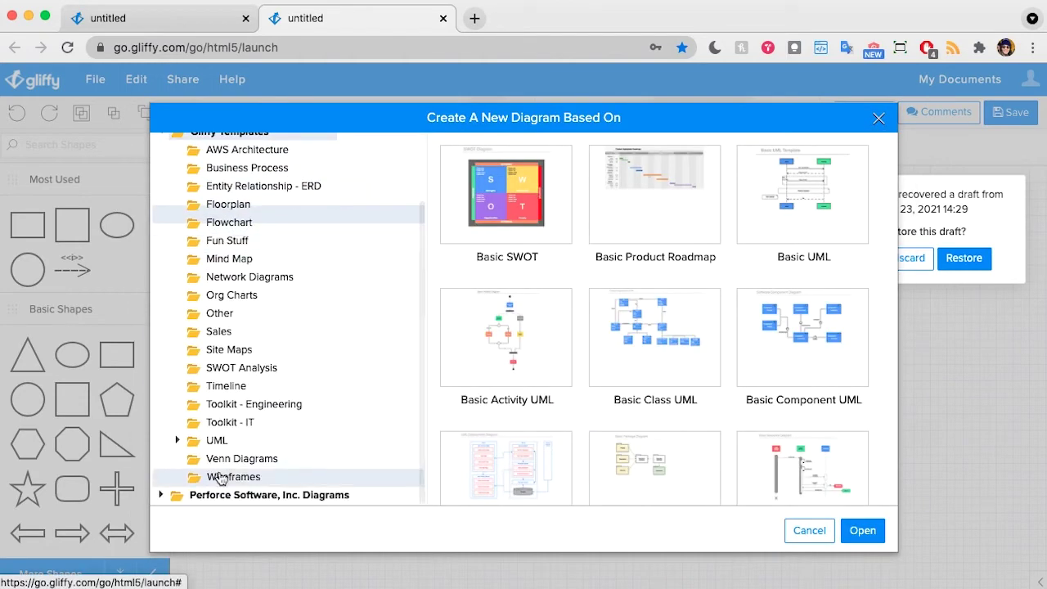
pyautogui.click(178, 440)
pyautogui.scroll(-3, 210, 444)
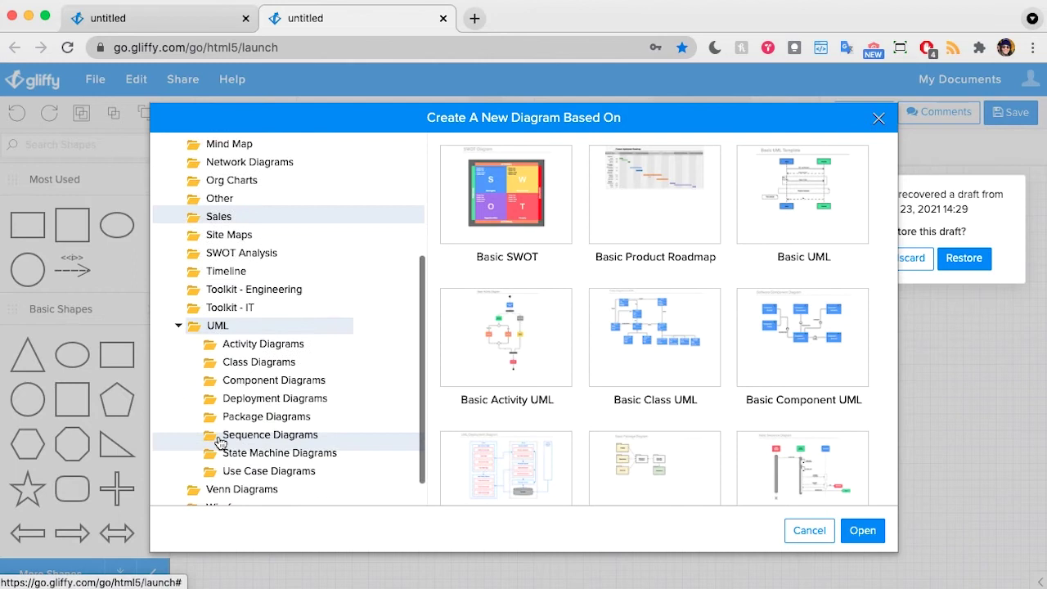
pyautogui.click(247, 473)
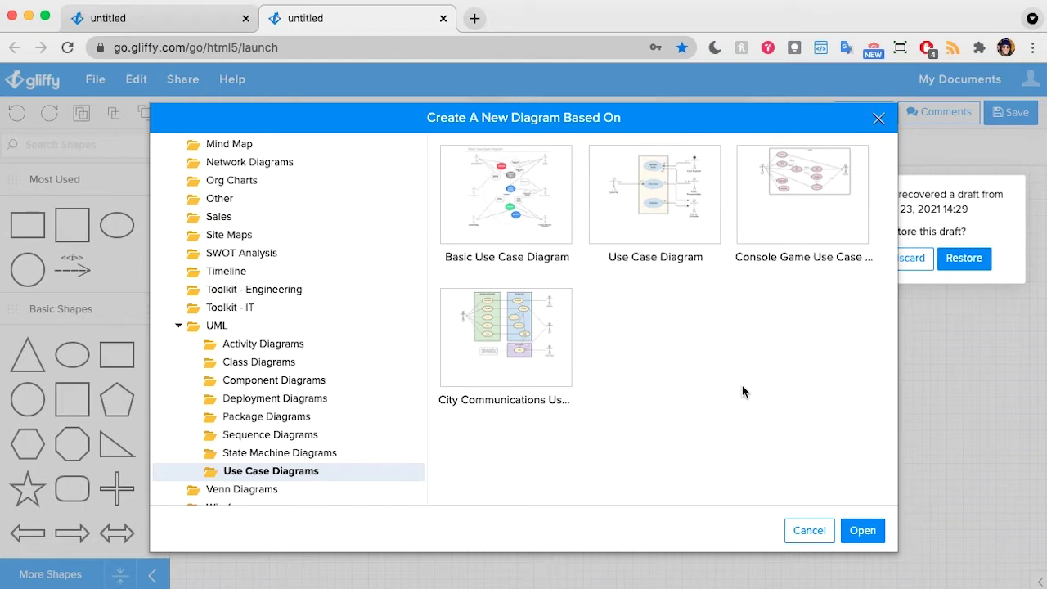
pyautogui.click(806, 532)
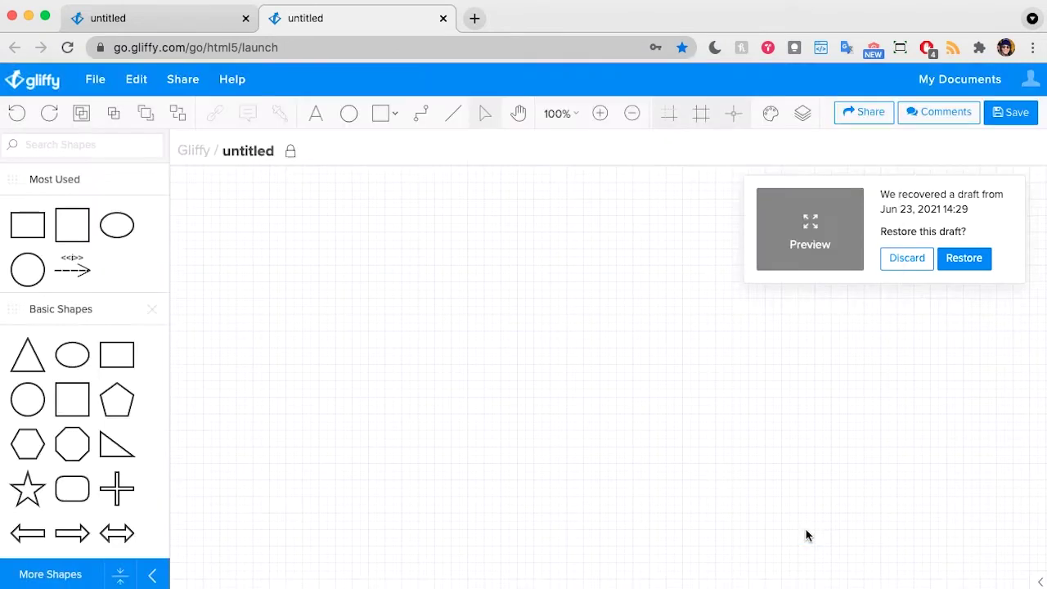
# - Discard the recovered draft and start a new blank diagram via File > New
pyautogui.click(903, 257)
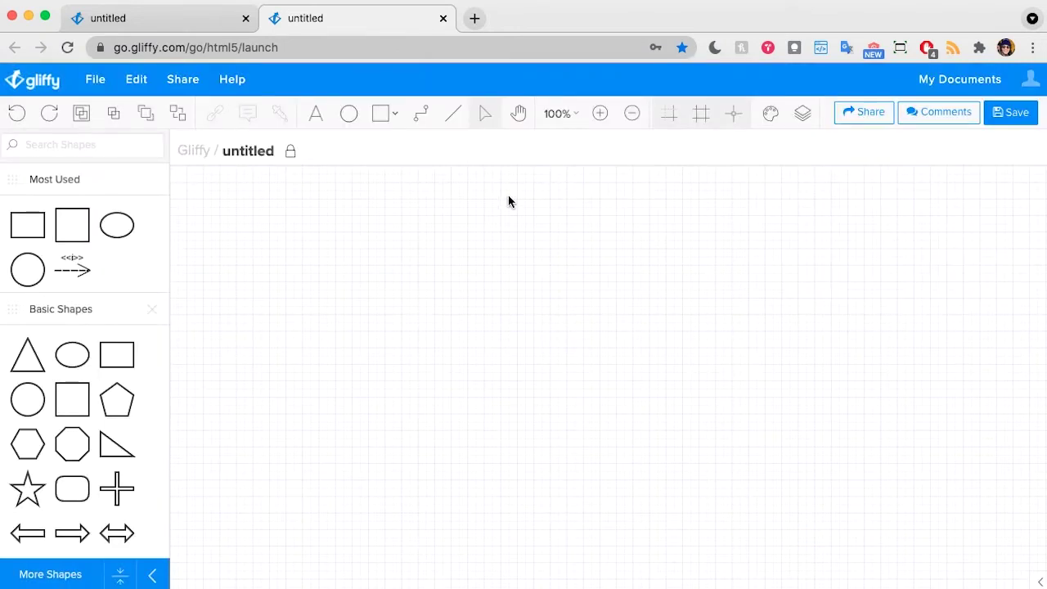
pyautogui.click(95, 79)
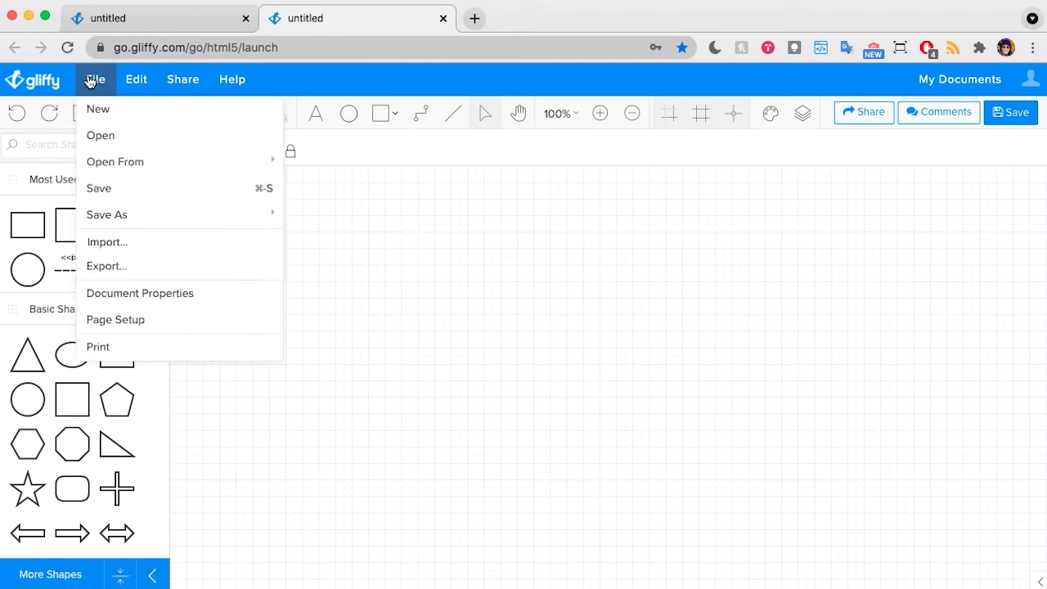
pyautogui.click(101, 112)
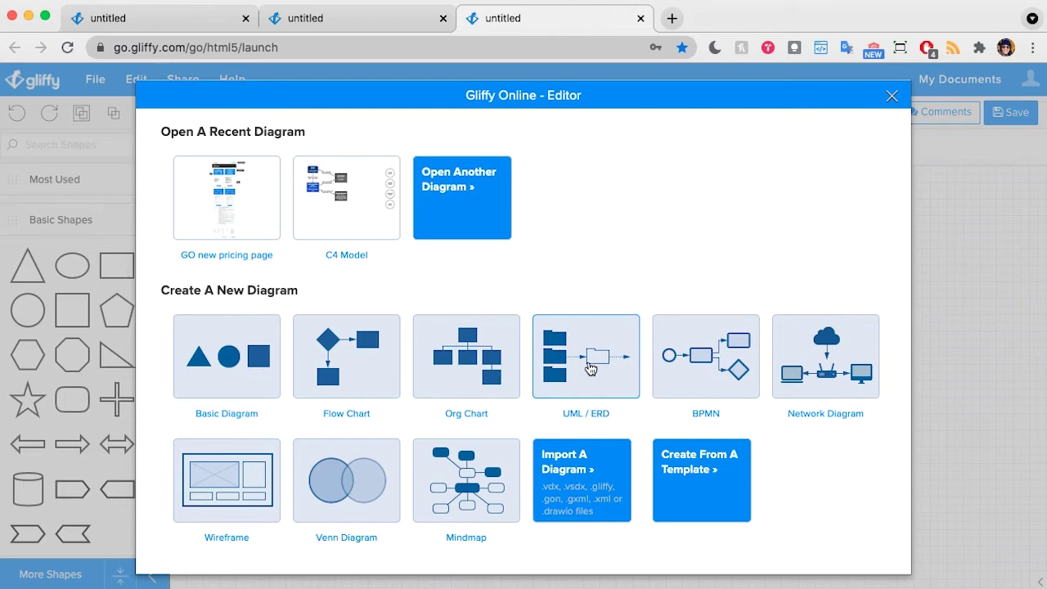
pyautogui.click(550, 352)
# - Add the Software Design shape libraries, including UML, to the shape panel
pyautogui.scroll(-10, 112, 352)
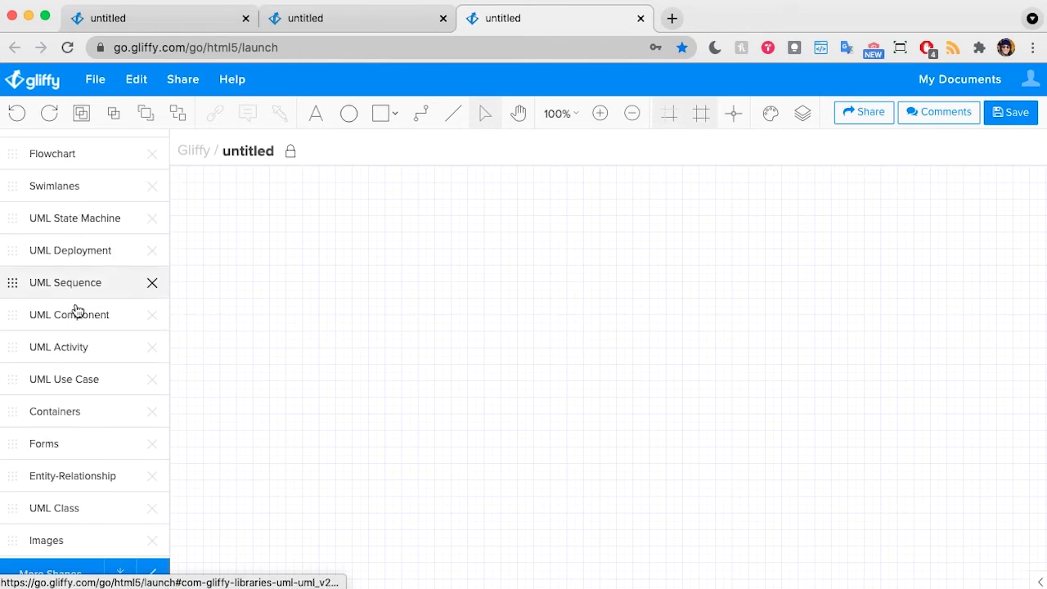
pyautogui.click(59, 576)
pyautogui.click(222, 271)
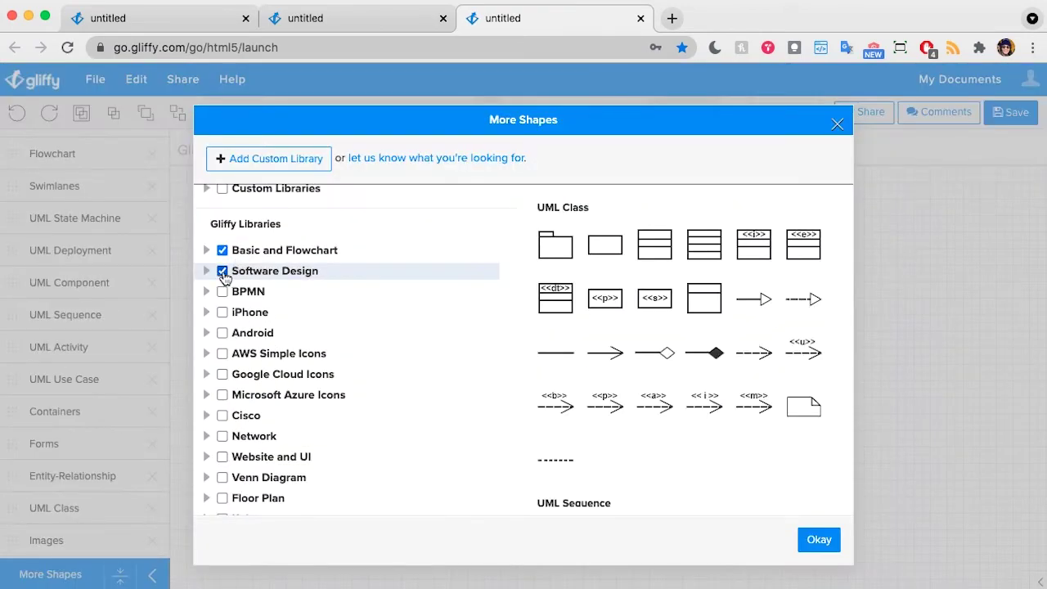
pyautogui.click(207, 272)
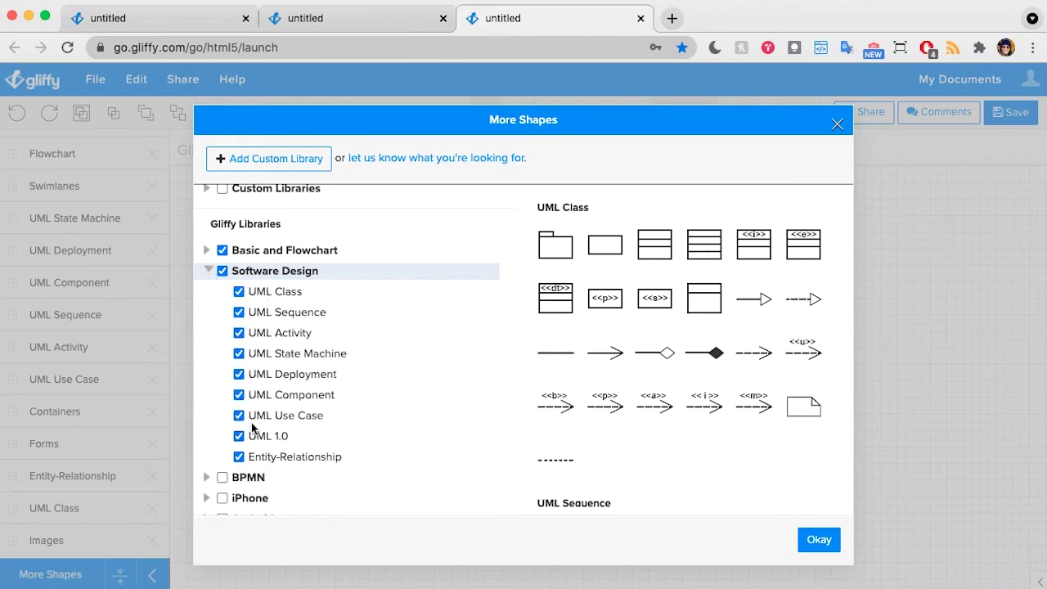
pyautogui.click(816, 541)
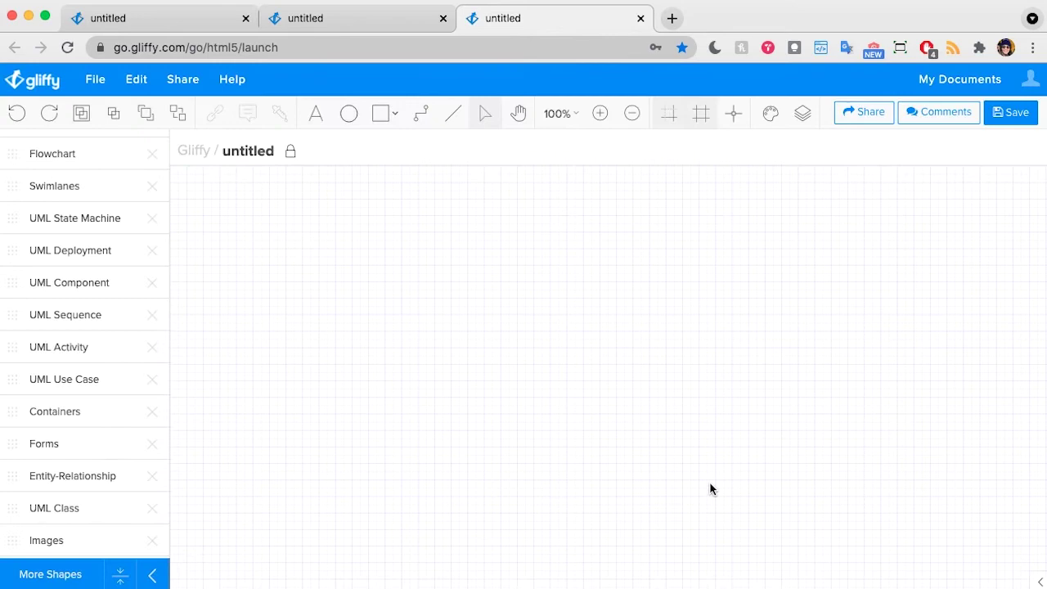
# - Close the spare editor tab and place a system boundary box titled 'Order Kiosk'
pyautogui.click(99, 385)
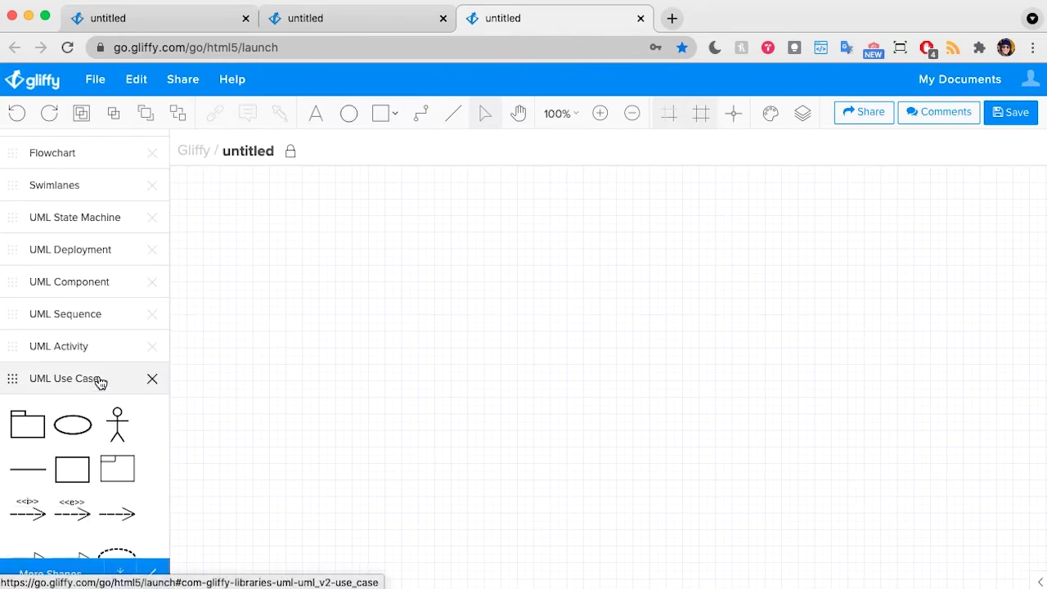
pyautogui.click(443, 18)
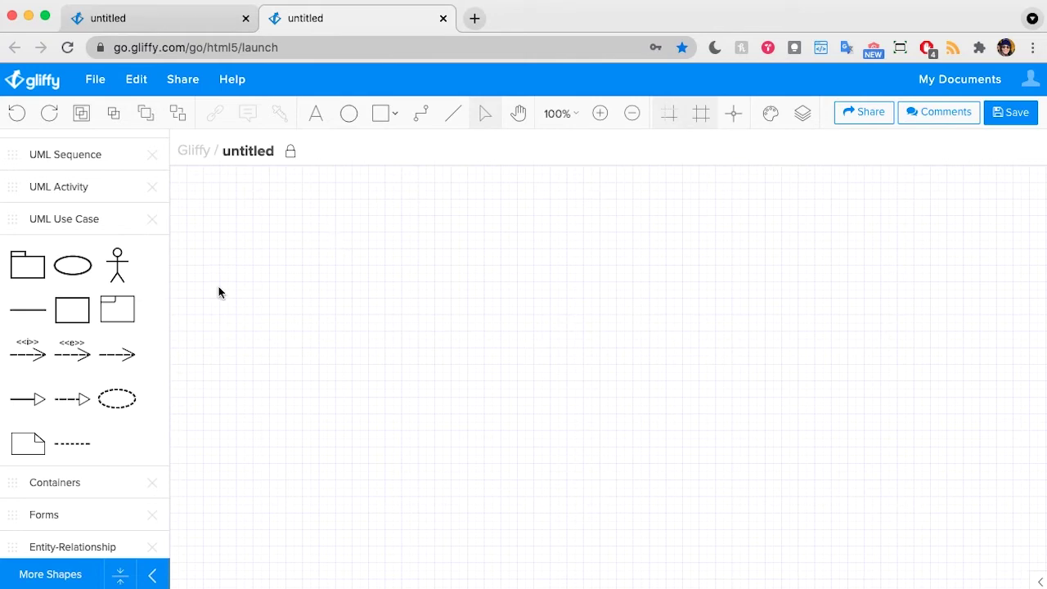
pyautogui.moveTo(70, 300); pyautogui.dragTo(472, 260)
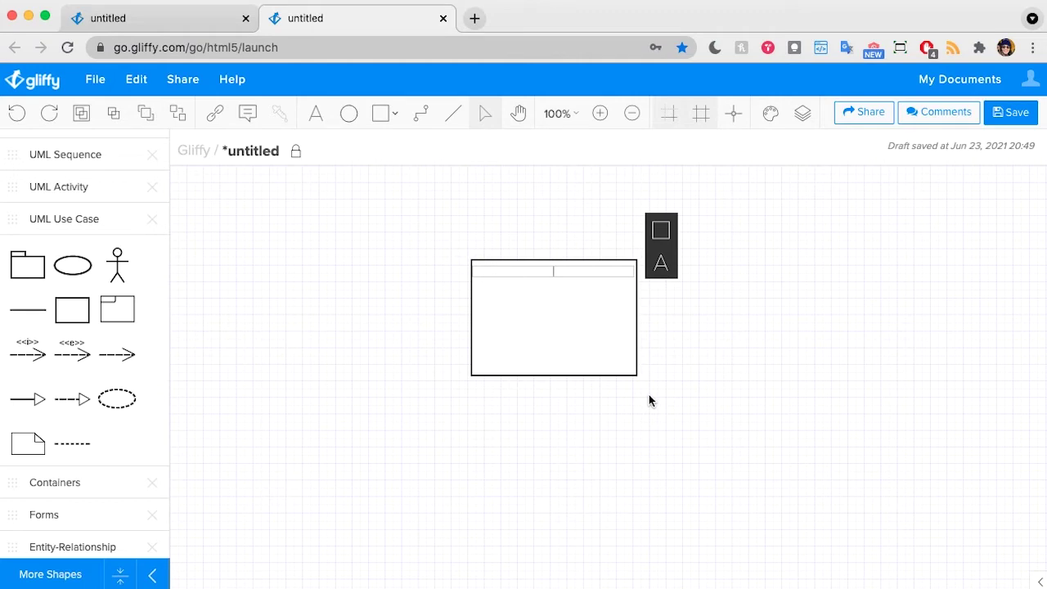
pyautogui.write('Order Kiosk')
pyautogui.click(570, 318)
# - Make the Order Kiosk box taller and widen it to the left
pyautogui.moveTo(570, 342); pyautogui.dragTo(533, 561)
pyautogui.click(746, 401)
pyautogui.click(575, 365)
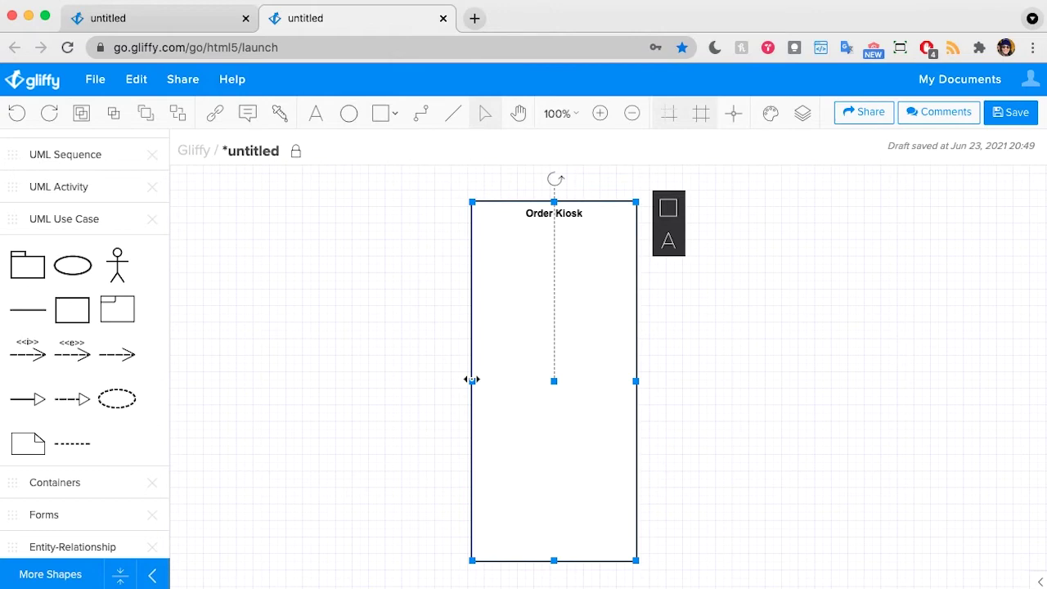
pyautogui.moveTo(471, 384); pyautogui.dragTo(407, 379)
pyautogui.click(766, 331)
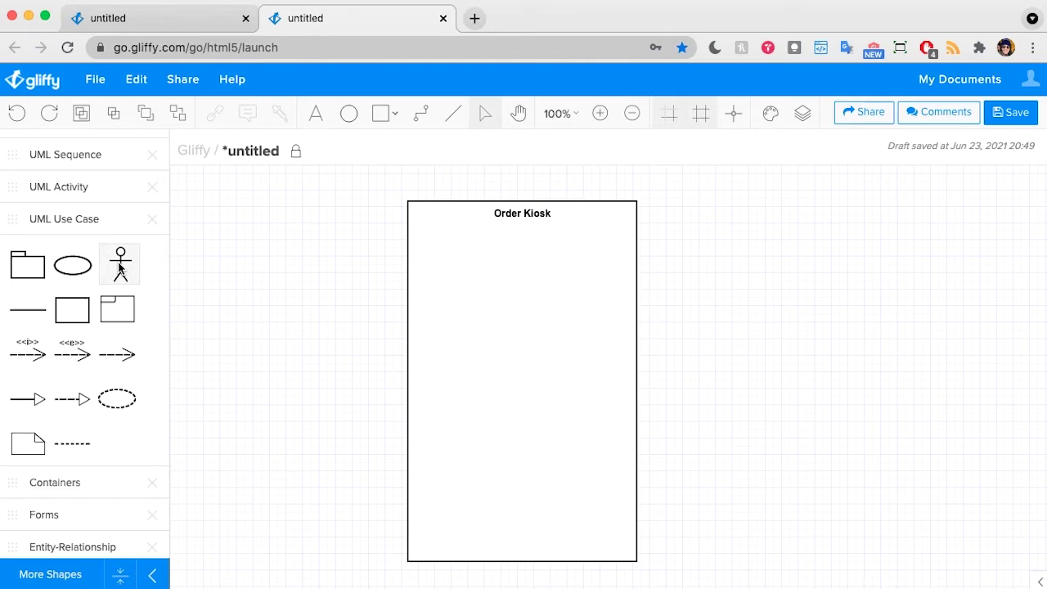
# - Add two actors left of the box, labelled 'Restaurant Guest' and 'Restaurant'
pyautogui.moveTo(125, 274); pyautogui.dragTo(292, 273)
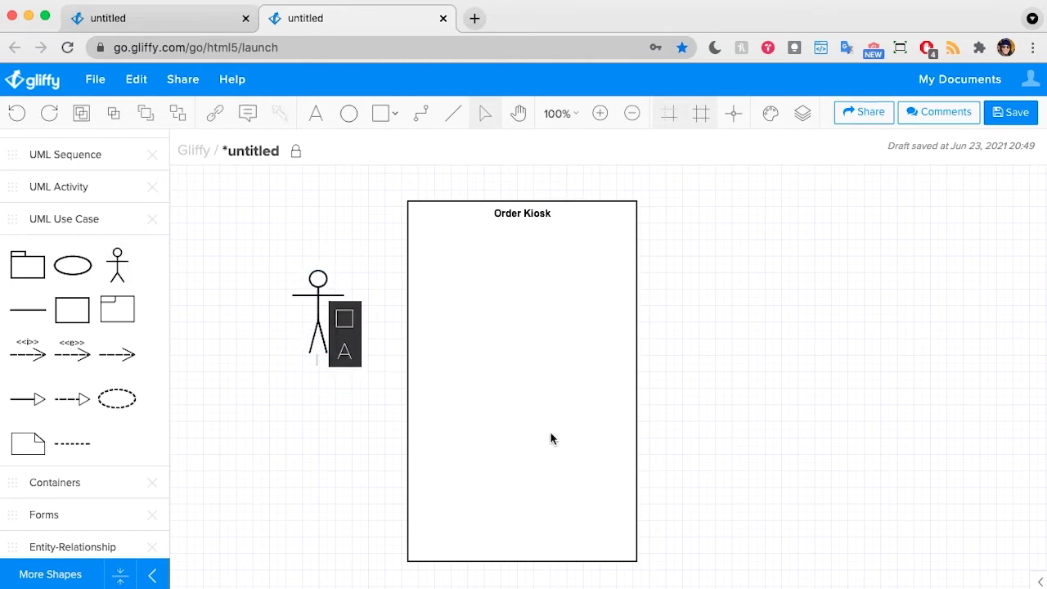
pyautogui.write('Restaurant Guest')
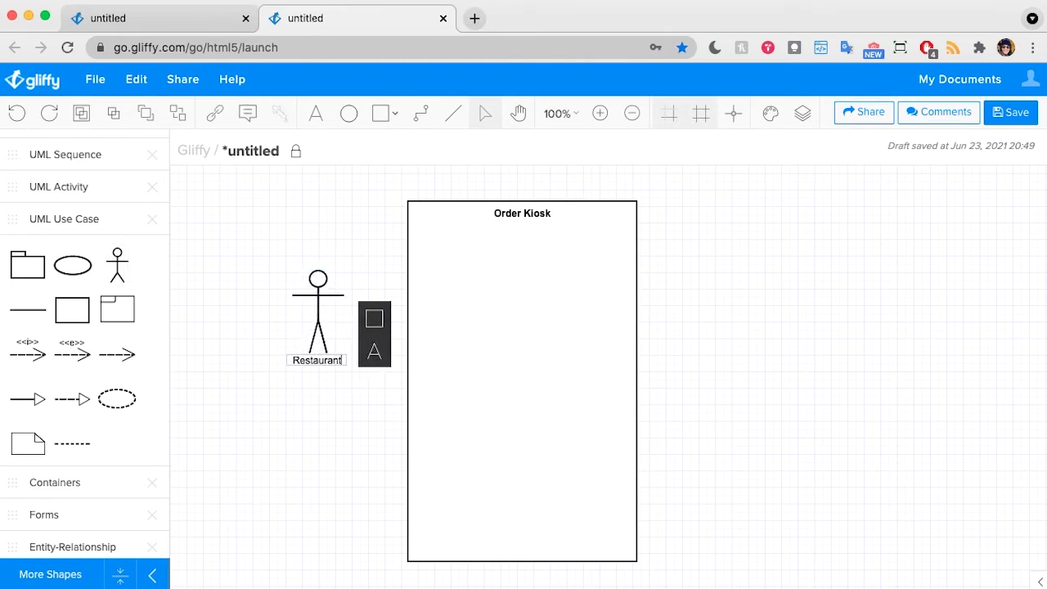
pyautogui.click(312, 400)
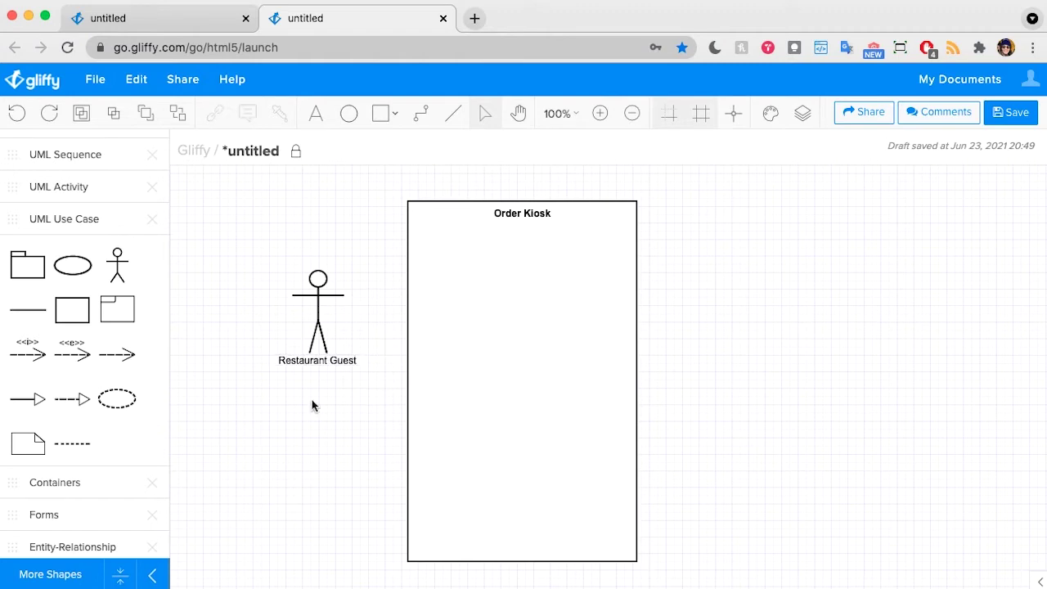
pyautogui.moveTo(117, 266); pyautogui.dragTo(299, 406)
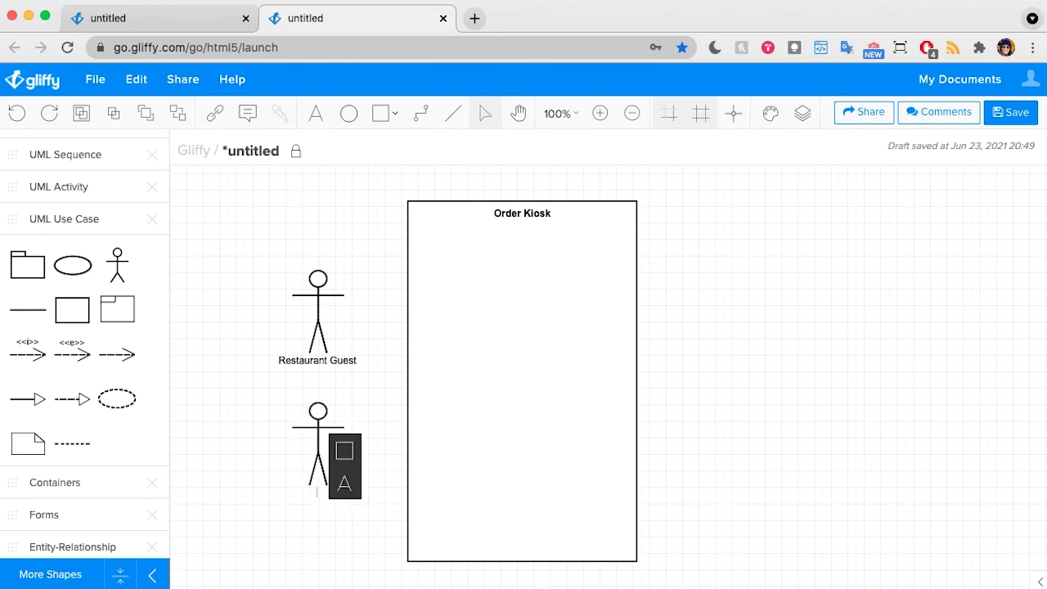
pyautogui.write('dRestaurant')
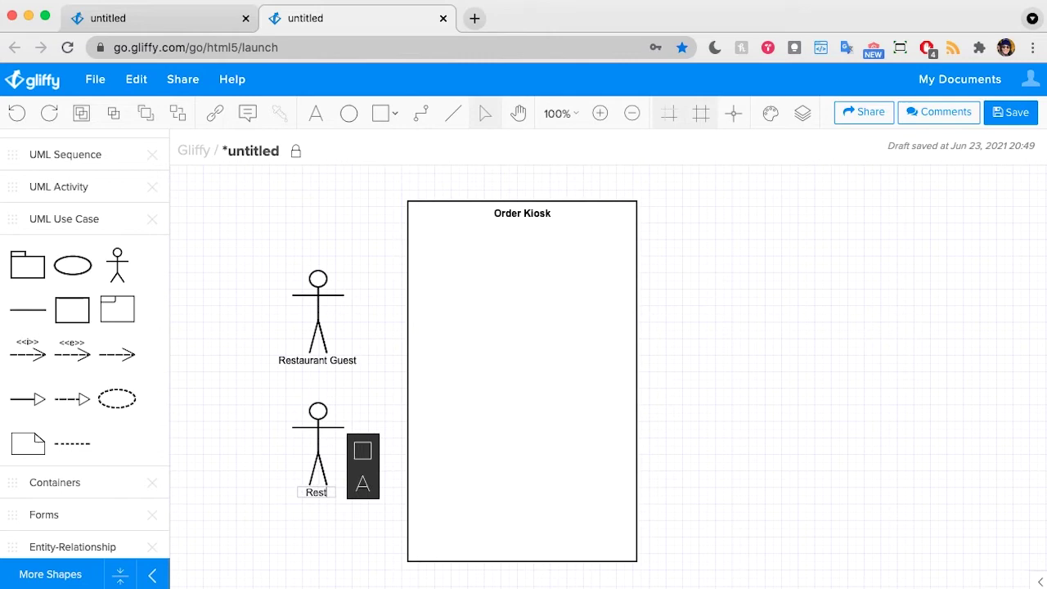
pyautogui.click(319, 517)
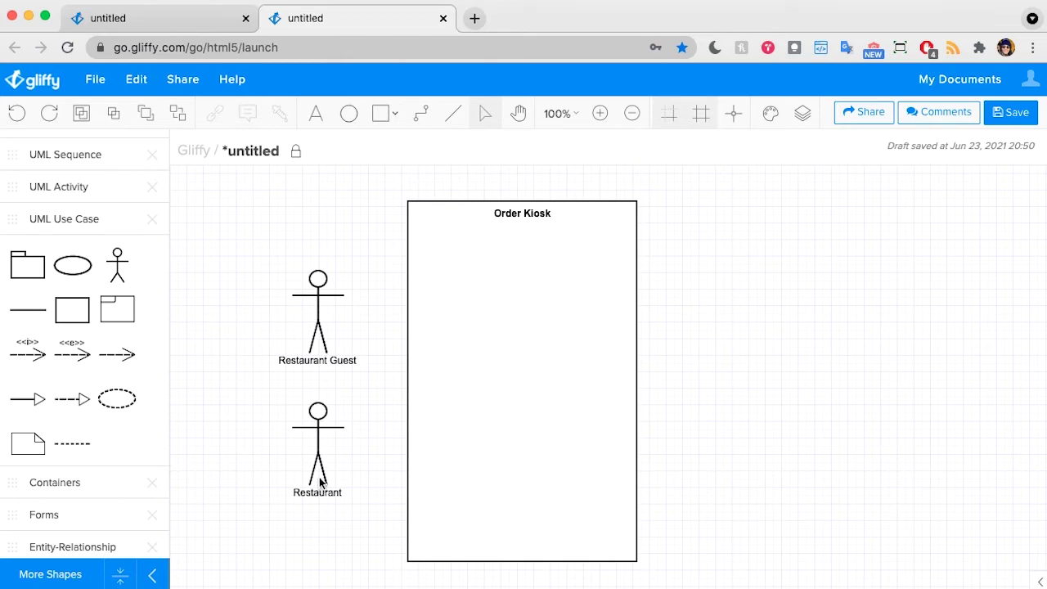
# - Rename the upper actor to 'Guest' and move Restaurant to the right of Order Kiosk
pyautogui.click(324, 359)
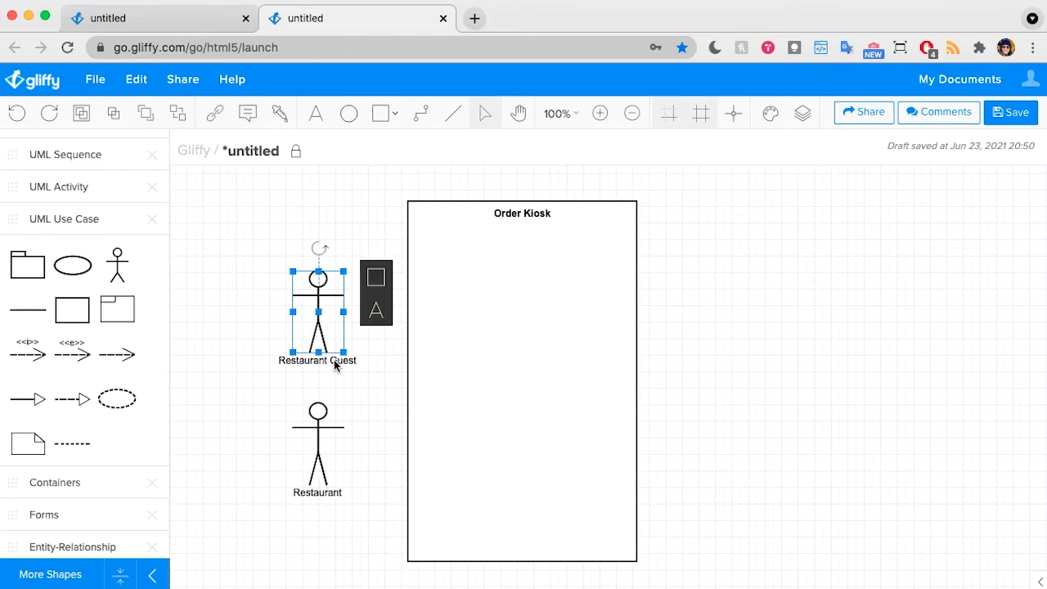
pyautogui.doubleClick(329, 361)
pyautogui.write('Guest')
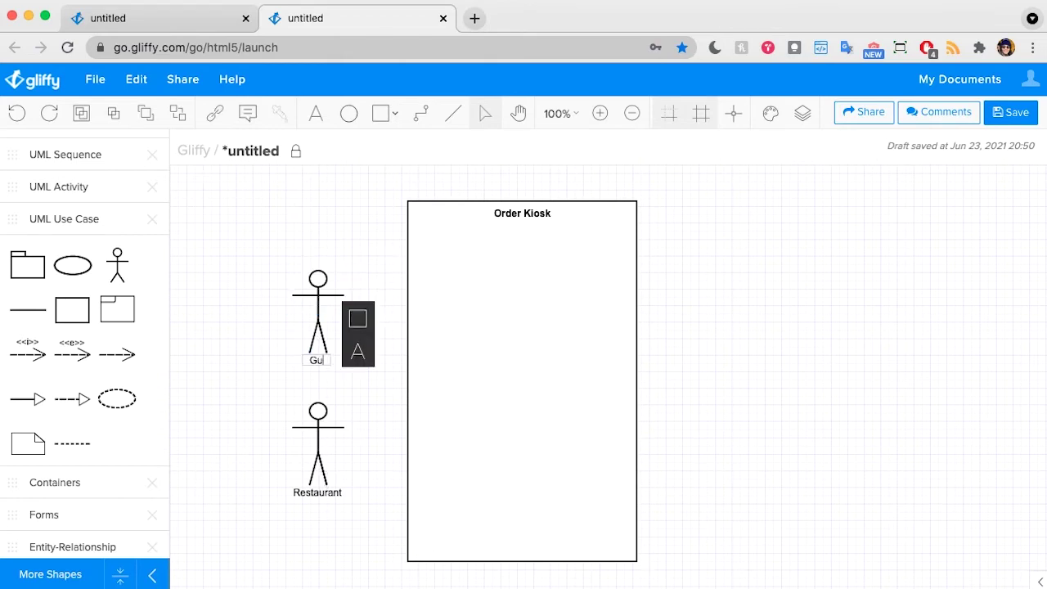
pyautogui.click(238, 330)
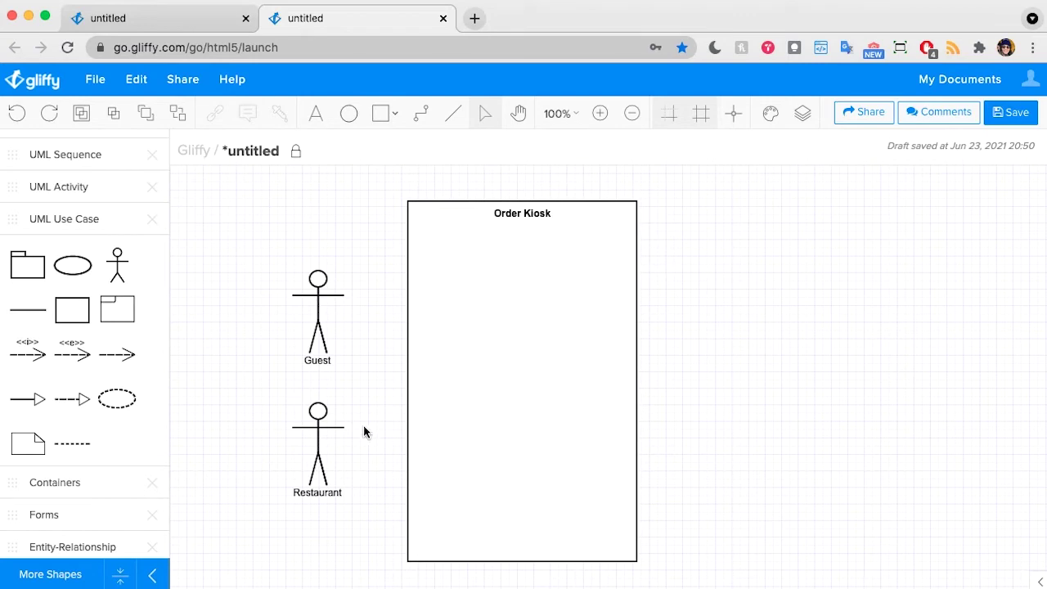
pyautogui.moveTo(307, 461); pyautogui.dragTo(725, 327)
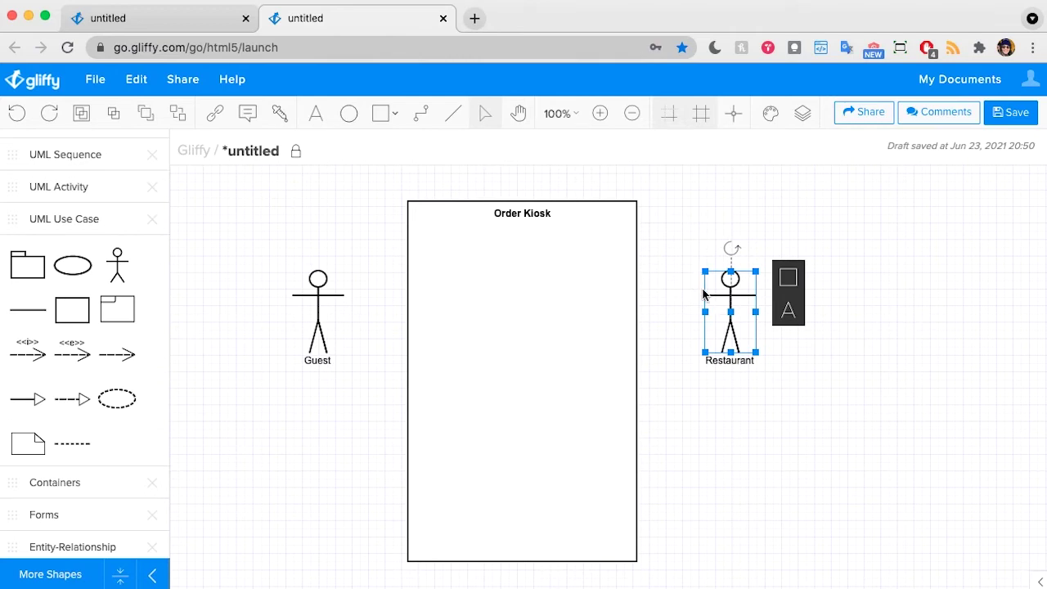
pyautogui.click(746, 450)
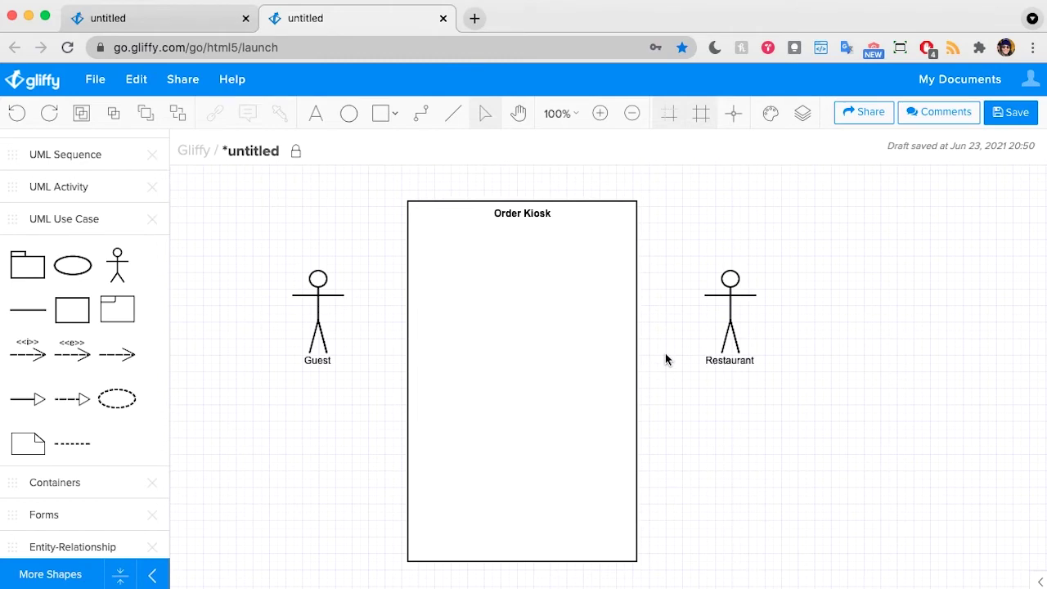
# - Add a 'Create Order' use case ellipse inside the Order Kiosk boundary
pyautogui.scroll(-2, 665, 352)
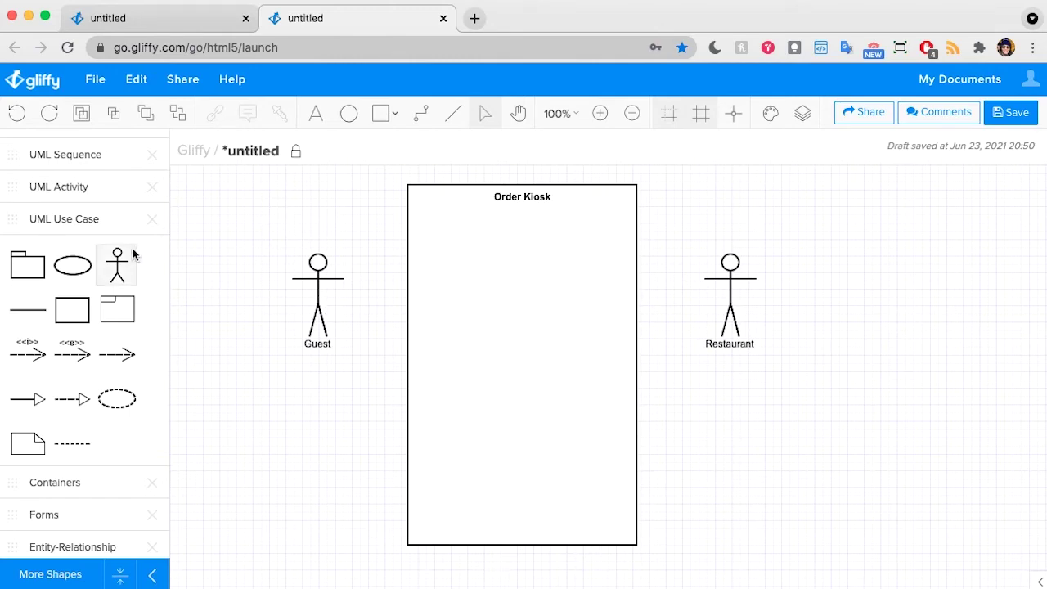
pyautogui.moveTo(79, 264); pyautogui.dragTo(475, 234)
pyautogui.write('Create Order')
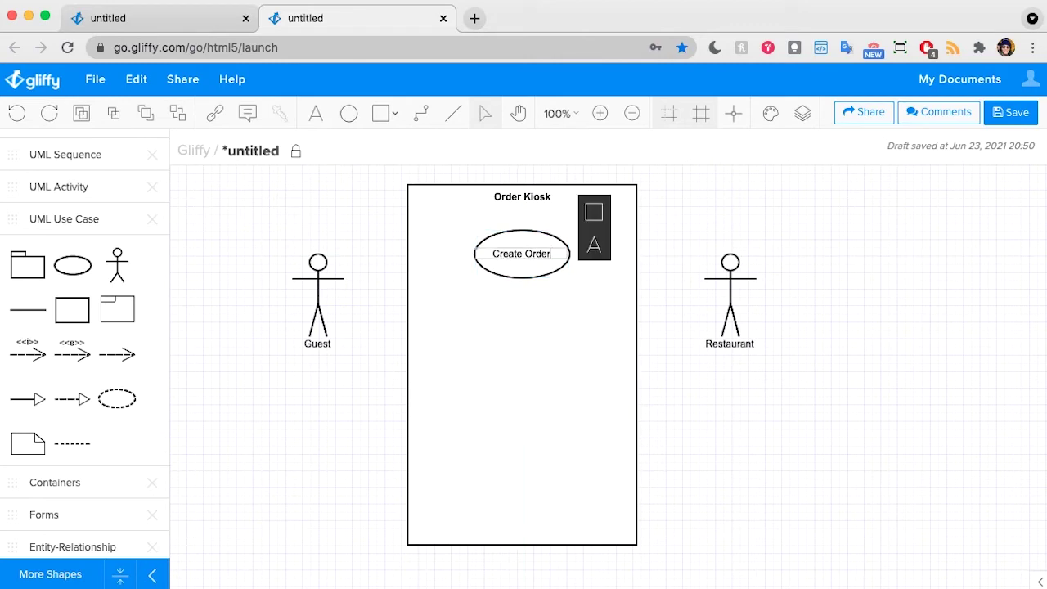
pyautogui.click(767, 185)
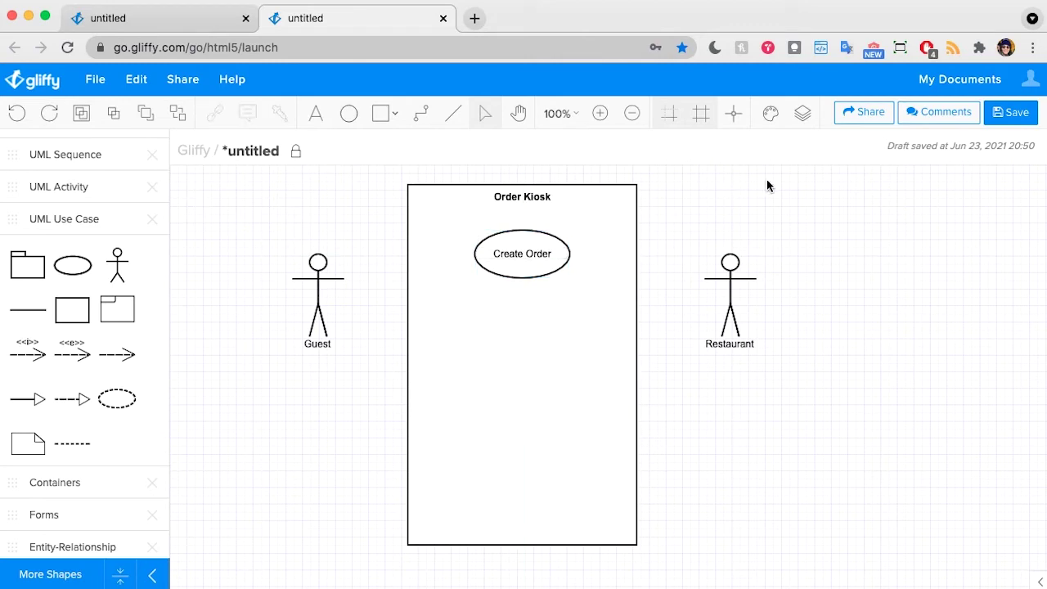
# - Duplicate Create Order below it and relabel the copy 'Modify Order'
pyautogui.click(520, 254)
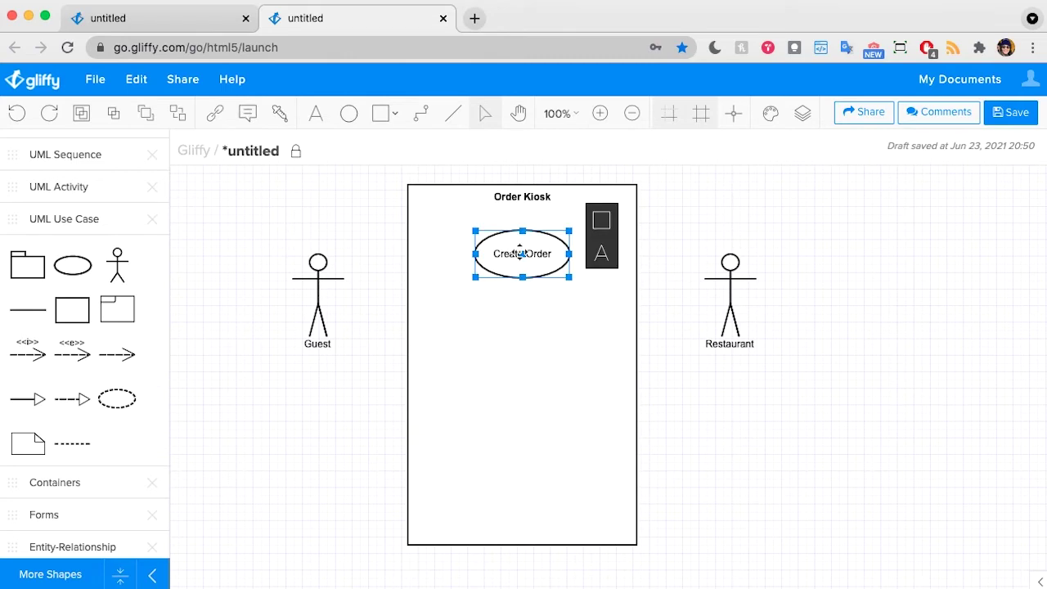
pyautogui.moveTo(520, 254); pyautogui.dragTo(519, 320)
pyautogui.doubleClick(518, 319)
pyautogui.write('Modify')
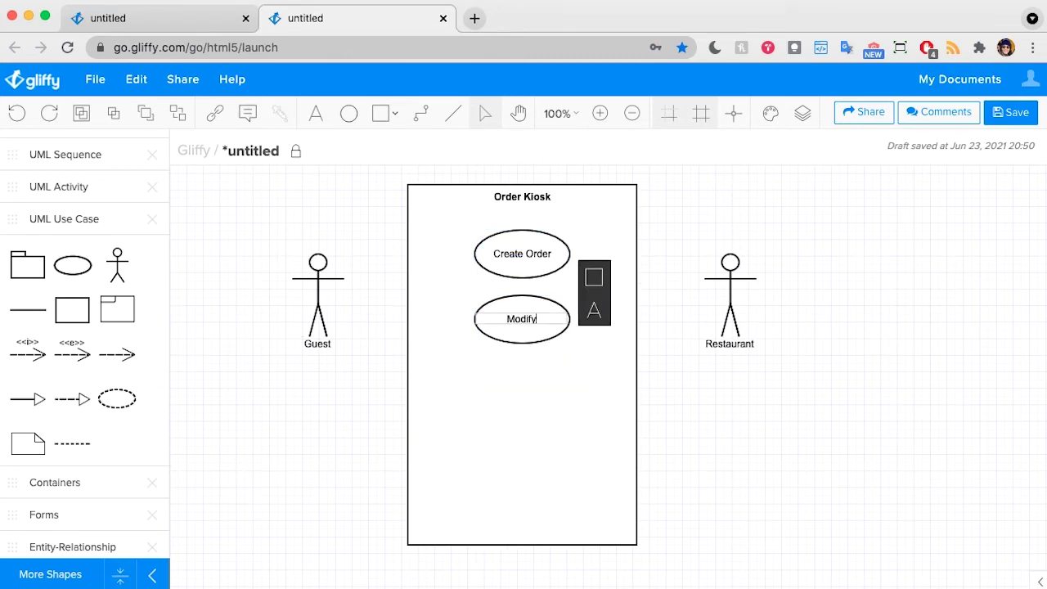
pyautogui.write(' Order')
pyautogui.click(766, 463)
# - Duplicate Modify Order below it and relabel the copy 'Cancel Order'
pyautogui.click(523, 339)
pyautogui.moveTo(523, 339); pyautogui.dragTo(537, 396)
pyautogui.doubleClick(556, 396)
pyautogui.press('super+a')
pyautogui.press('BackSpace')
pyautogui.write('Canc')
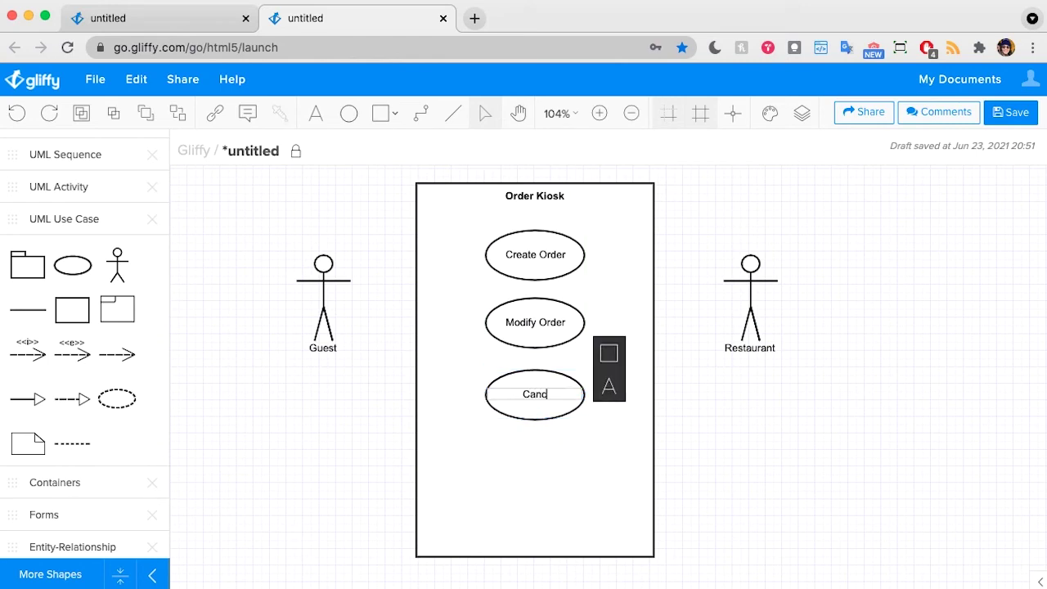
pyautogui.write('el Order')
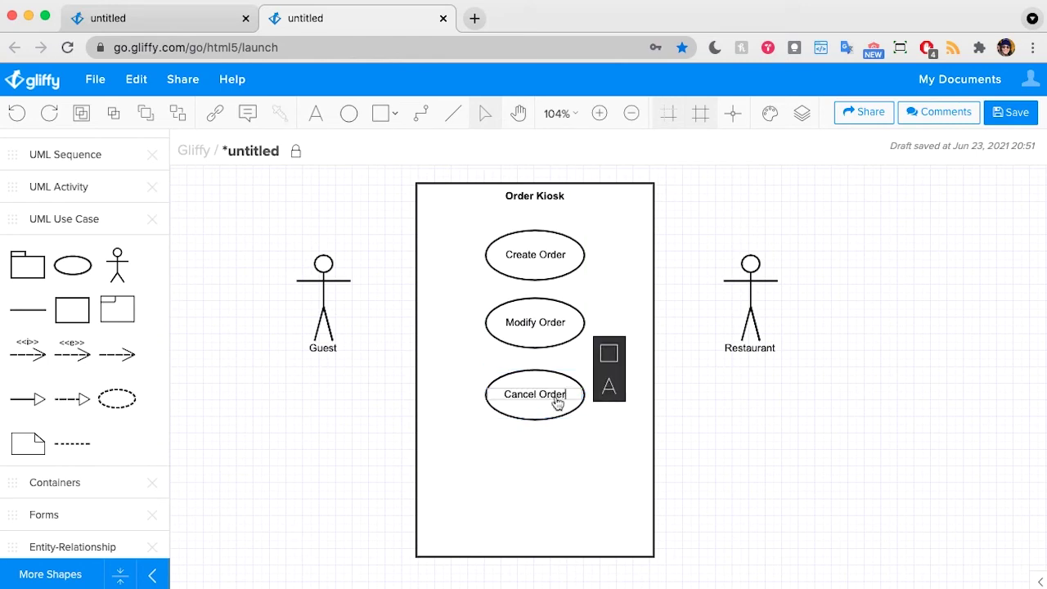
pyautogui.click(822, 485)
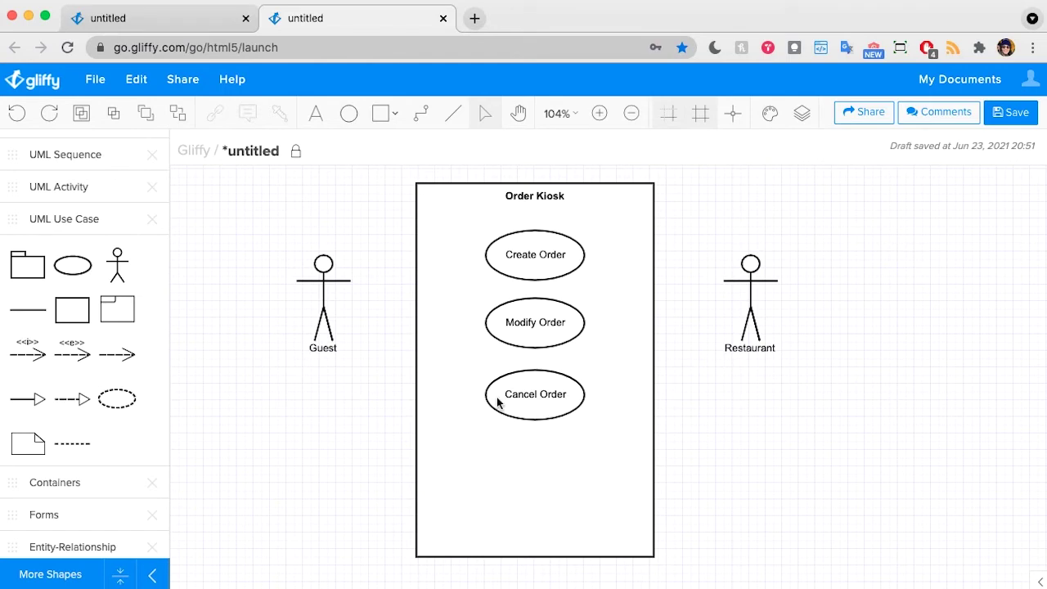
# - Duplicate Cancel Order below it and relabel the copy 'Make Payment'
pyautogui.click(538, 391)
pyautogui.click(538, 392)
pyautogui.press('super+d')
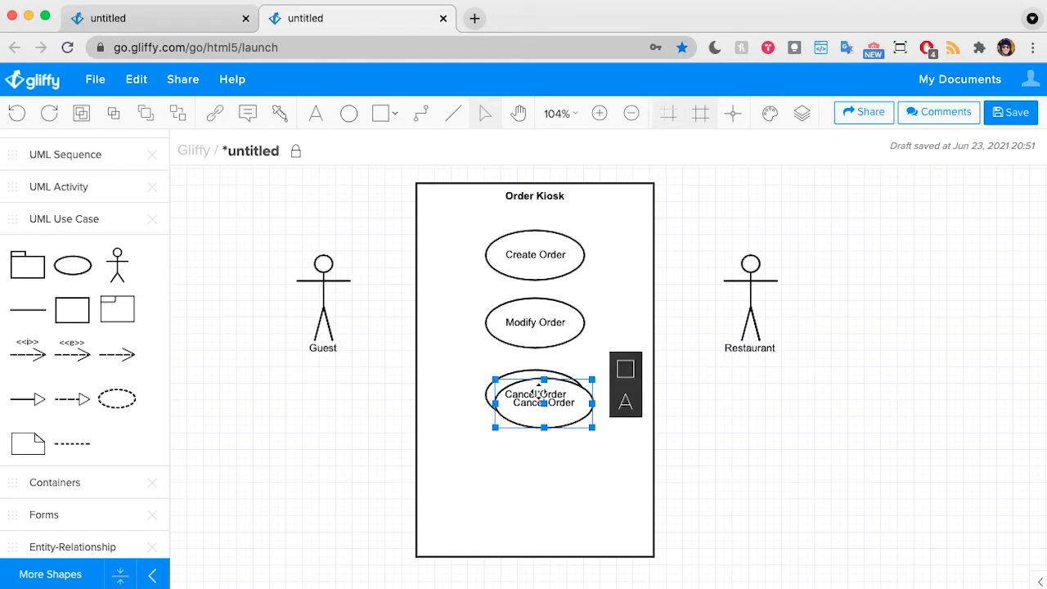
pyautogui.moveTo(538, 393); pyautogui.dragTo(530, 462)
pyautogui.doubleClick(530, 462)
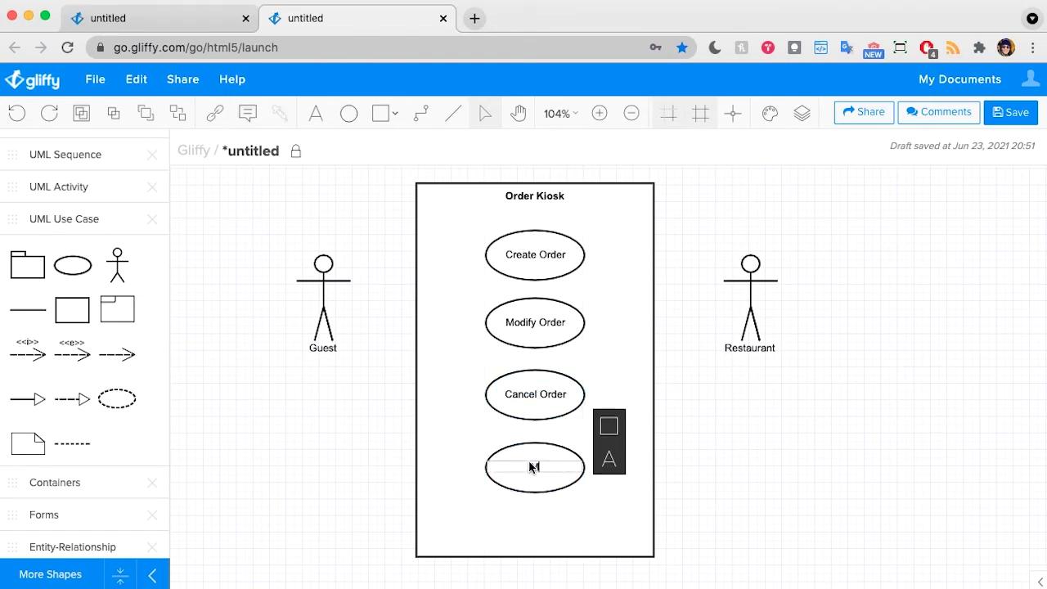
pyautogui.write('Make Payment')
pyautogui.click(787, 463)
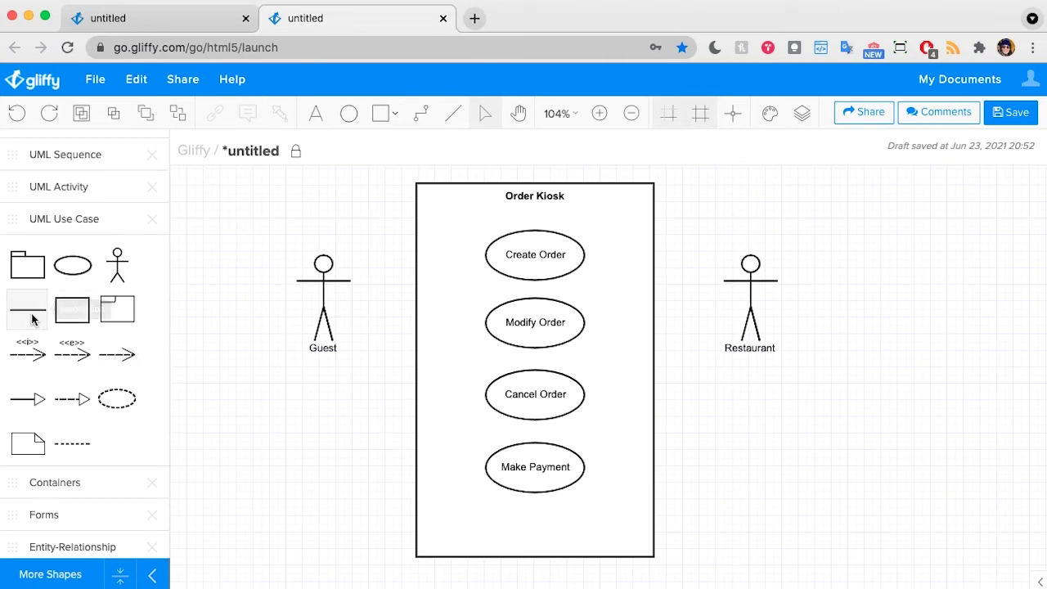
# - Draw association lines from Guest to Create Order, Modify Order, Cancel Order and Make Payment
pyautogui.moveTo(27, 312); pyautogui.dragTo(351, 297)
pyautogui.moveTo(444, 225); pyautogui.dragTo(485, 256)
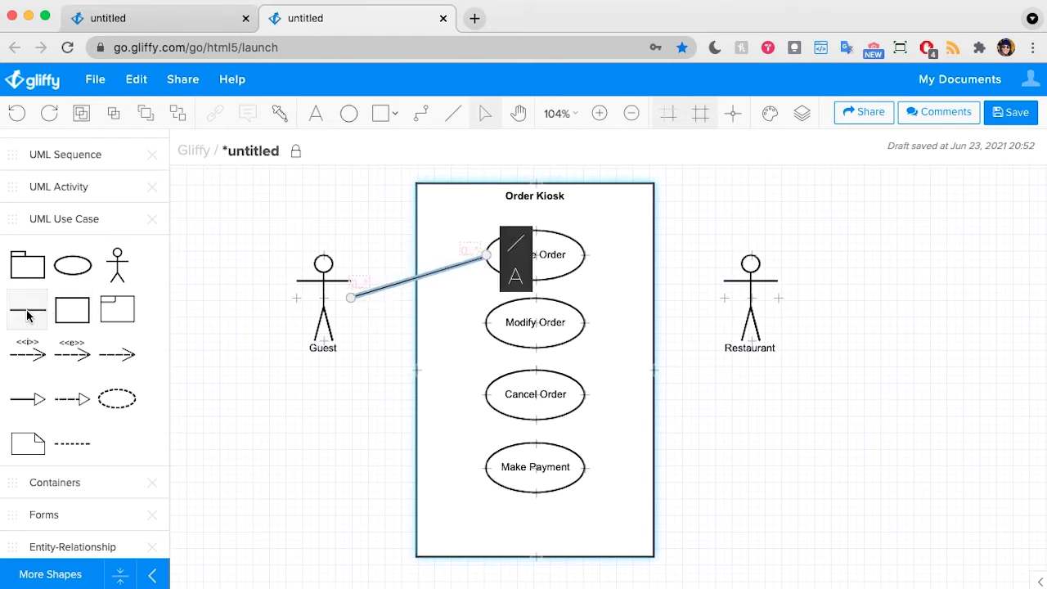
pyautogui.moveTo(27, 316); pyautogui.dragTo(351, 297)
pyautogui.moveTo(481, 365); pyautogui.dragTo(493, 323)
pyautogui.click(285, 238)
pyautogui.moveTo(27, 310); pyautogui.dragTo(351, 297)
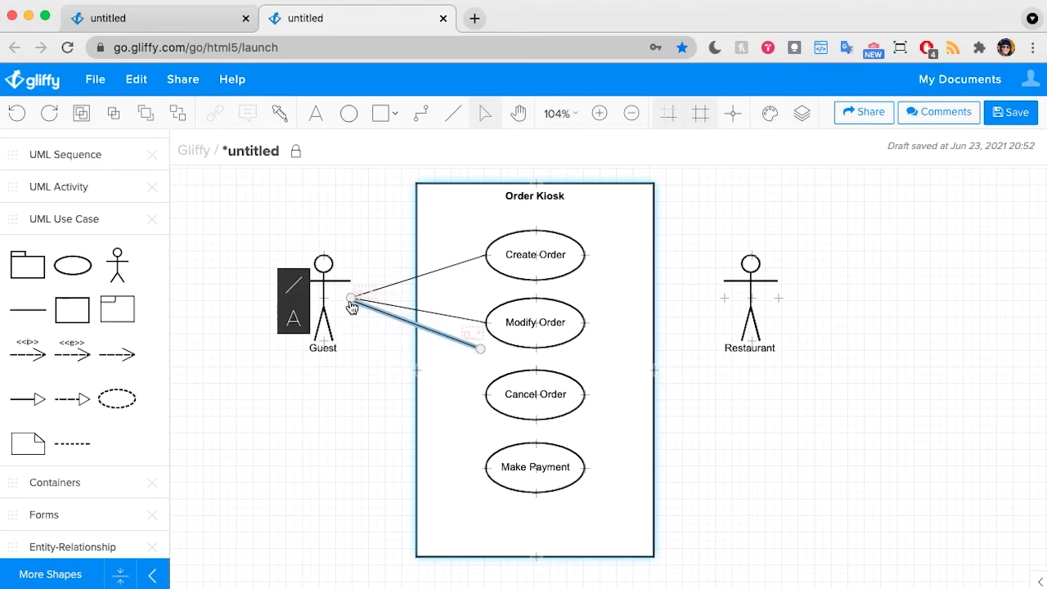
pyautogui.moveTo(480, 348); pyautogui.dragTo(486, 394)
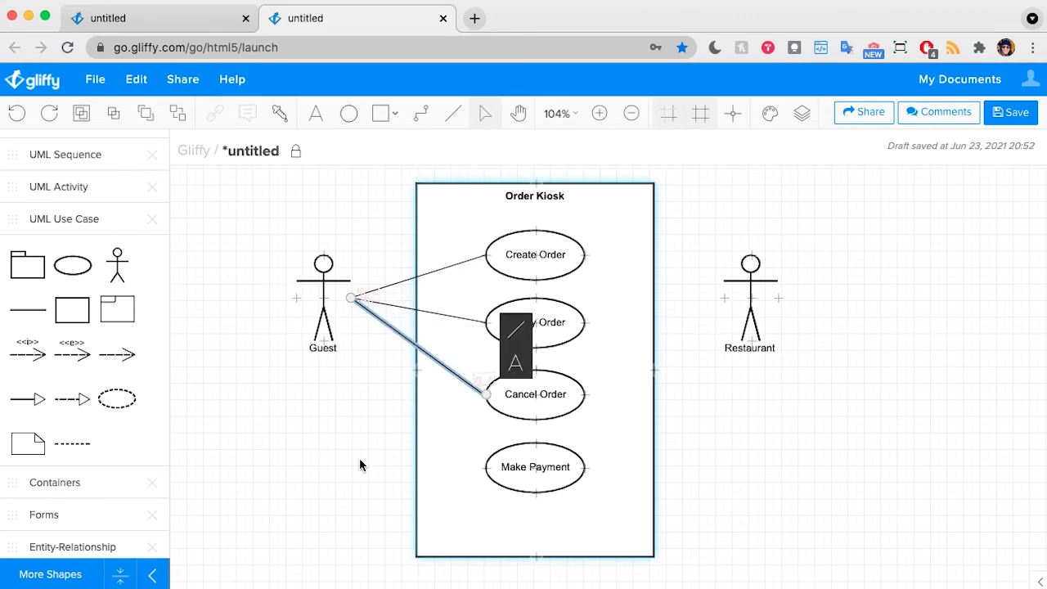
pyautogui.click(360, 465)
pyautogui.moveTo(27, 310); pyautogui.dragTo(352, 305)
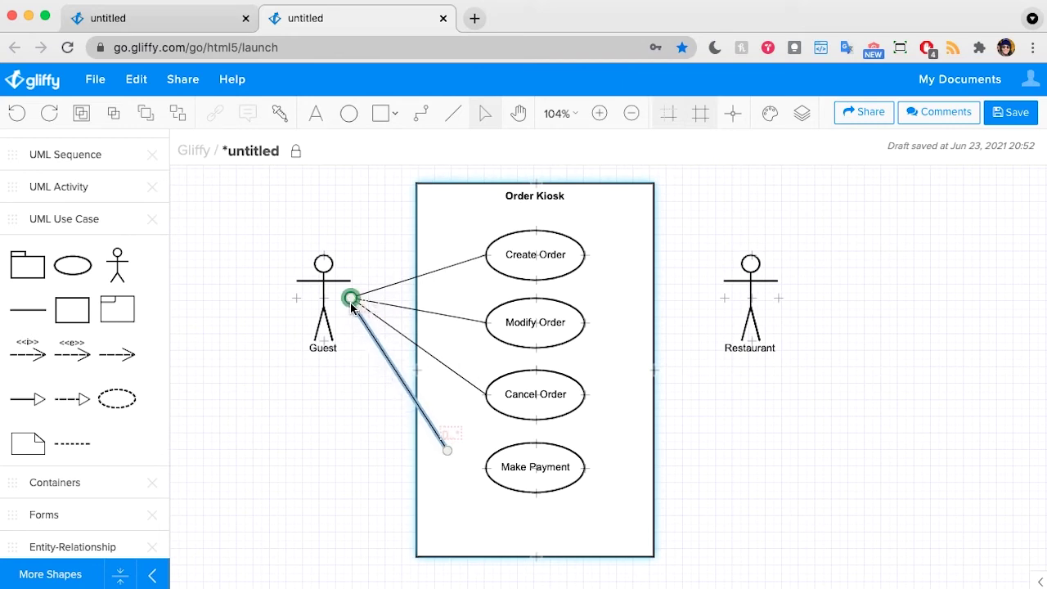
pyautogui.moveTo(445, 450); pyautogui.dragTo(483, 467)
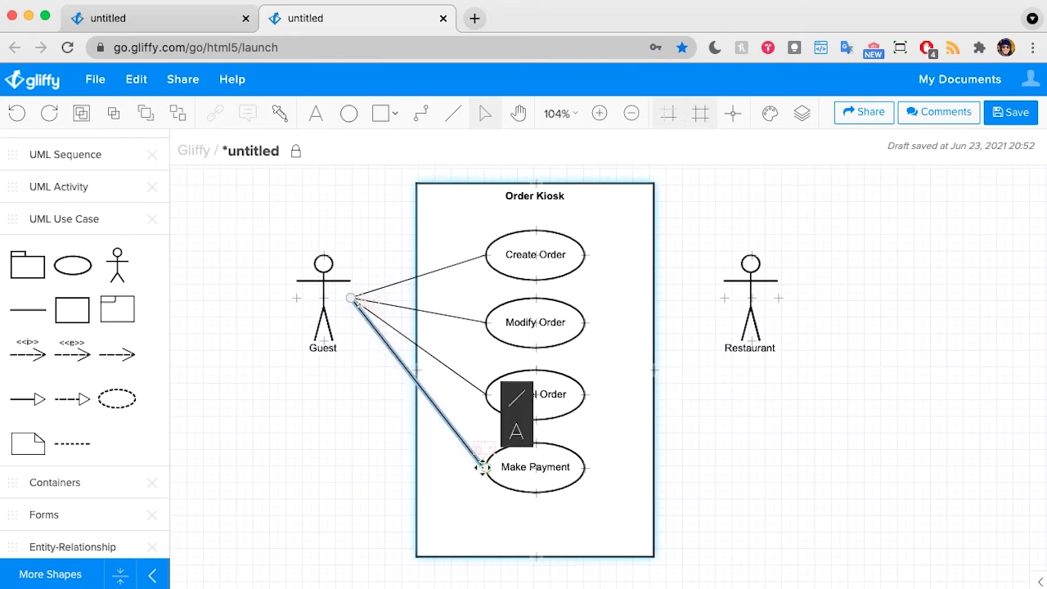
pyautogui.click(360, 485)
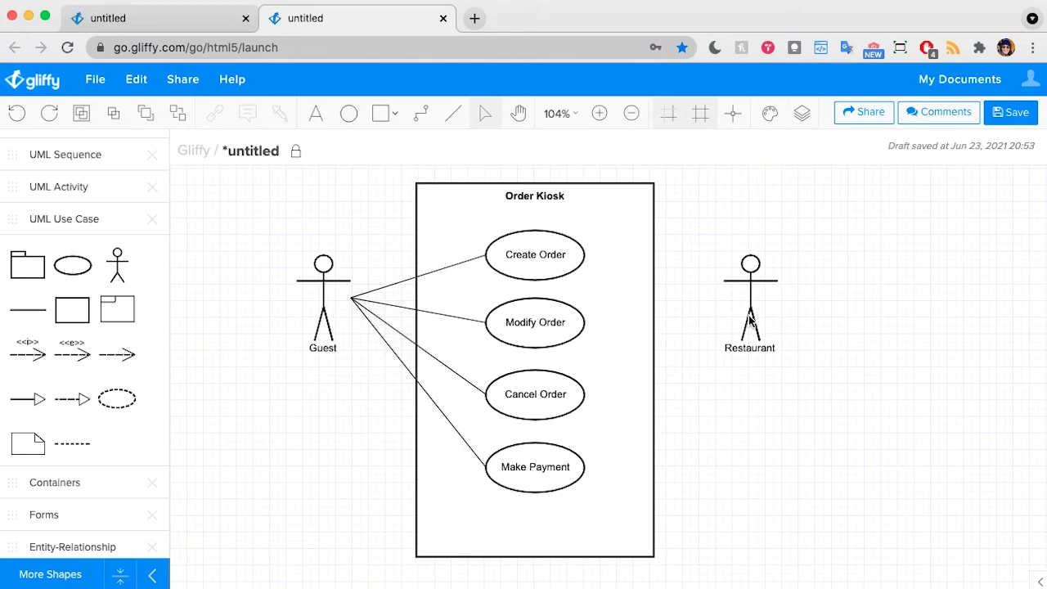
# - Widen Order Kiosk to the right and move Restaurant further right outside it
pyautogui.click(619, 332)
pyautogui.moveTo(652, 369); pyautogui.dragTo(756, 383)
pyautogui.click(818, 318)
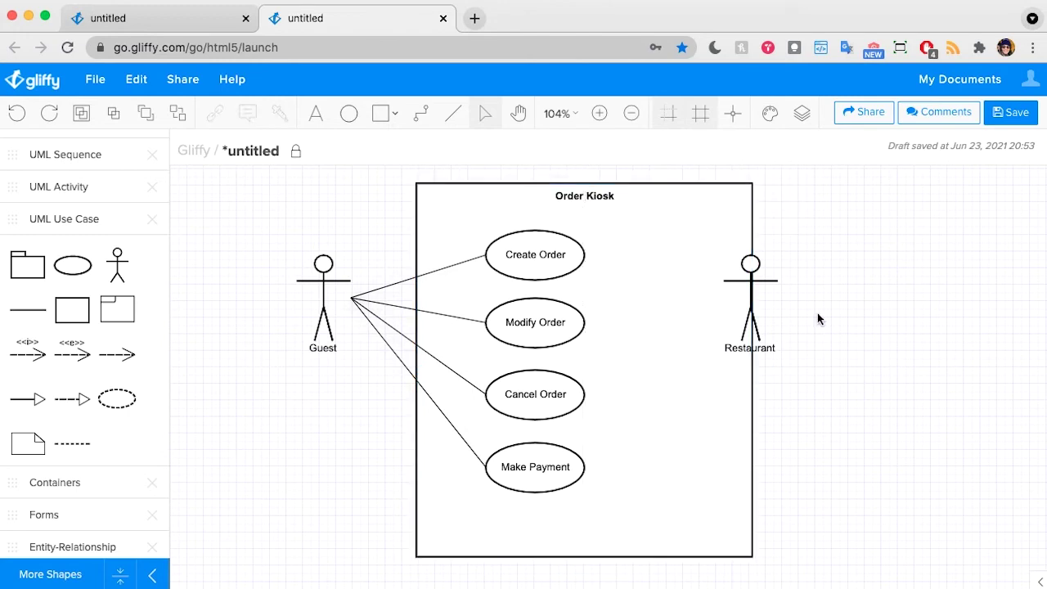
pyautogui.moveTo(775, 283); pyautogui.dragTo(860, 288)
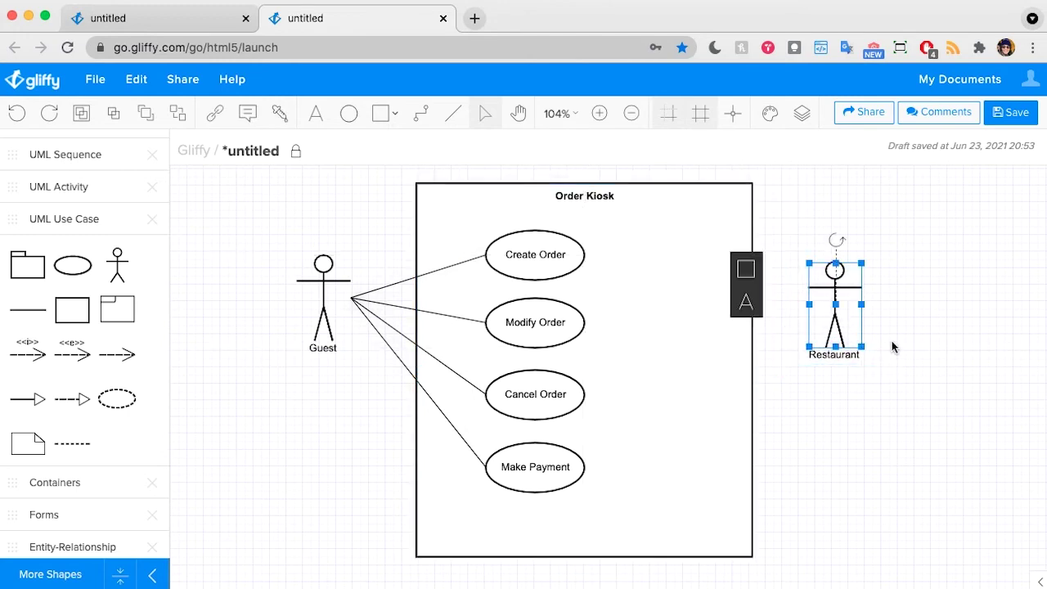
pyautogui.click(785, 384)
# - Select the four Guest use cases together and move them left
pyautogui.click(533, 277)
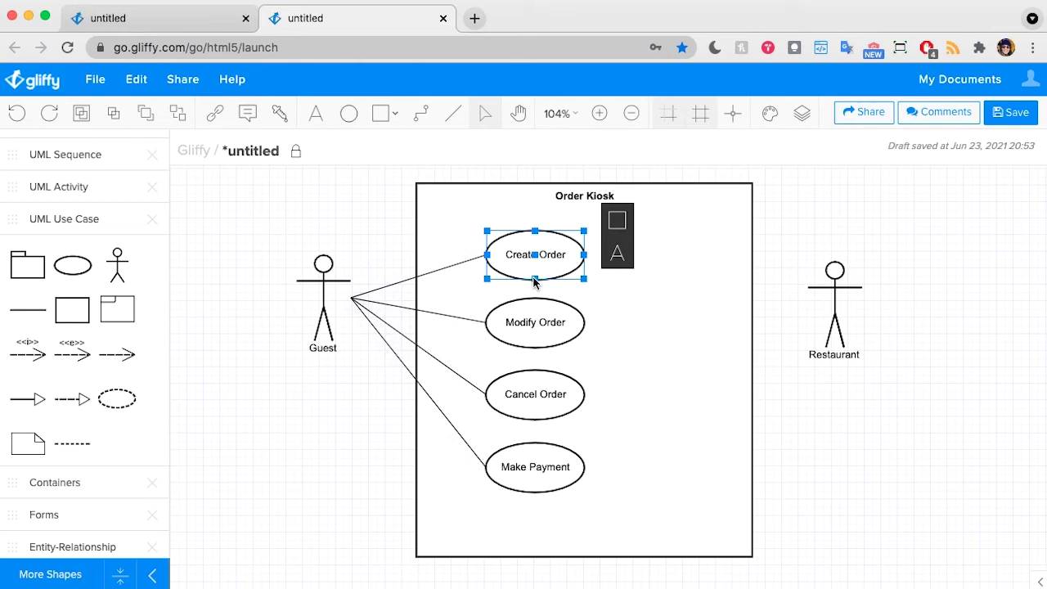
pyautogui.keyDown('shift'); pyautogui.click(530, 322); pyautogui.keyUp('shift')
pyautogui.keyDown('shift'); pyautogui.click(531, 389); pyautogui.keyUp('shift')
pyautogui.keyDown('shift'); pyautogui.click(533, 462); pyautogui.keyUp('shift')
pyautogui.moveTo(532, 462); pyautogui.dragTo(490, 446)
pyautogui.click(386, 493)
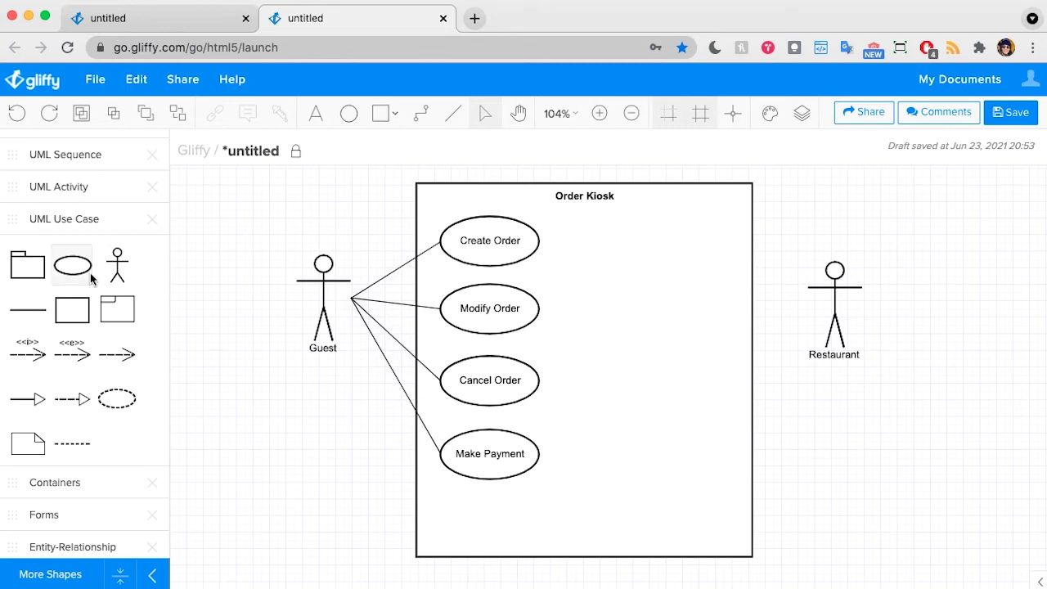
# - Add a 'Confirm Order' use case to the right of Create Order
pyautogui.moveTo(78, 265); pyautogui.dragTo(583, 225)
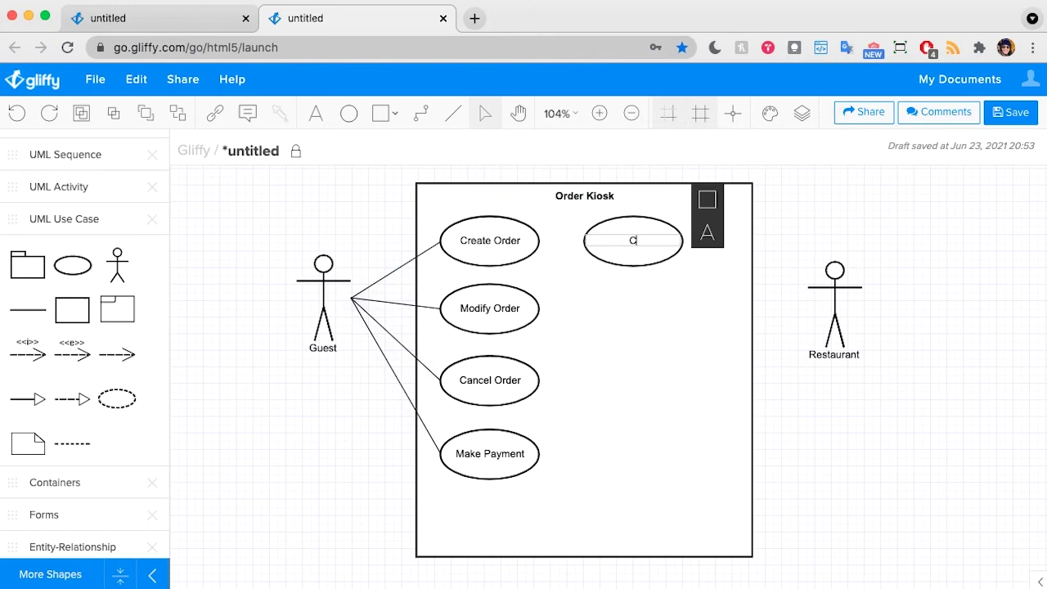
pyautogui.write('nfirm Order')
pyautogui.click(894, 207)
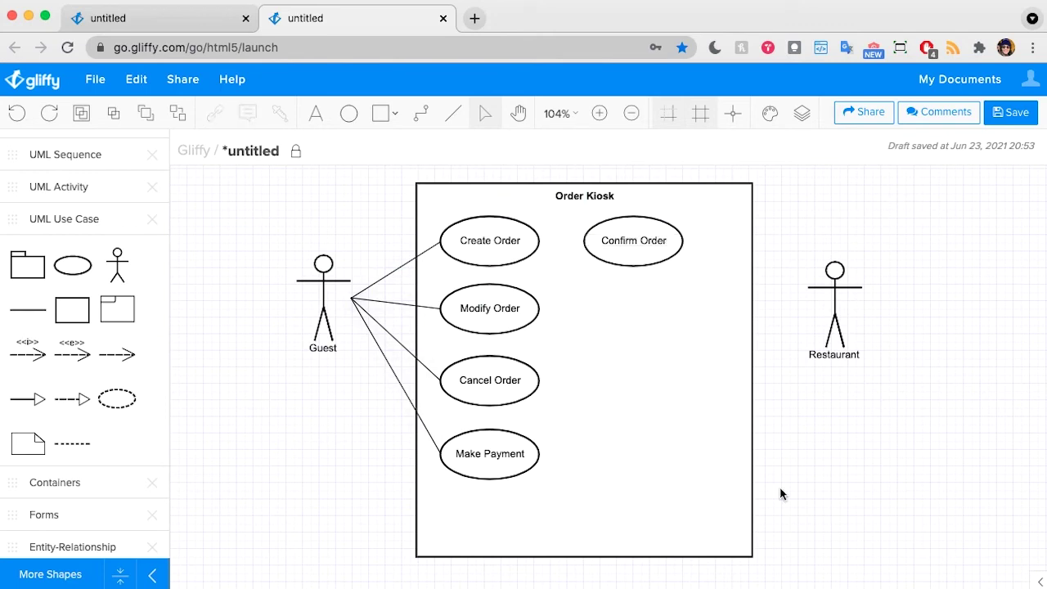
# - Duplicate Confirm Order into 'Pay With a Gift Card' and 'Pay With a Credit Card' use cases
pyautogui.click(633, 252)
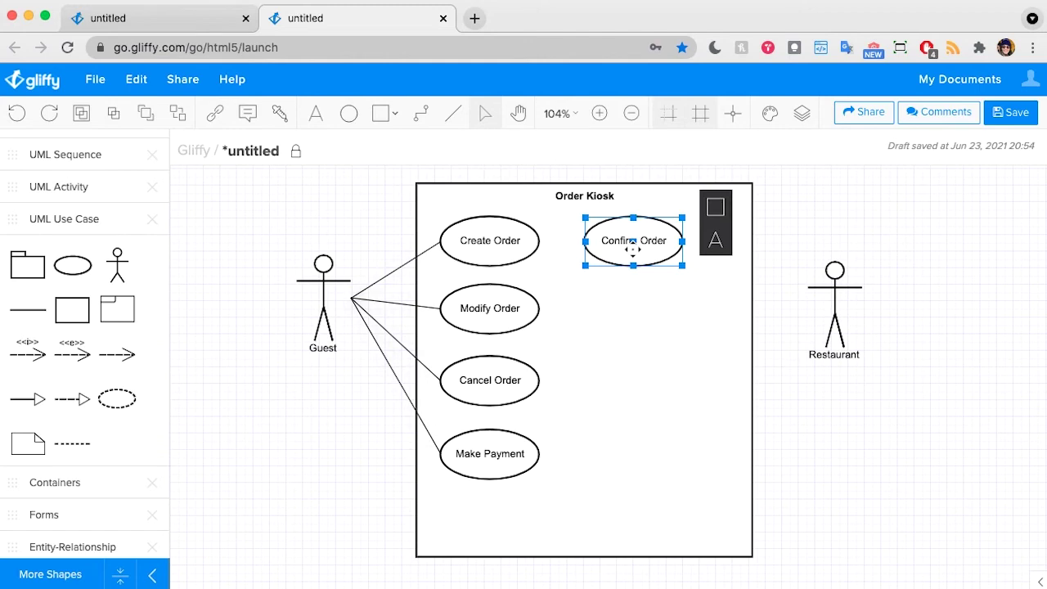
pyautogui.moveTo(633, 249); pyautogui.dragTo(618, 442)
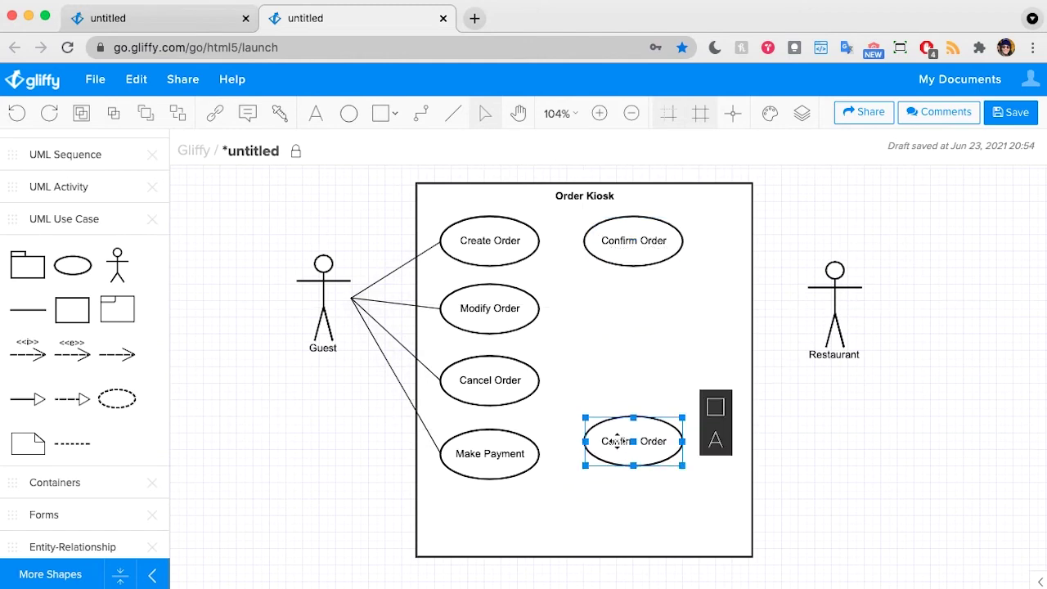
pyautogui.doubleClick(618, 441)
pyautogui.write('Pay With a Gif')
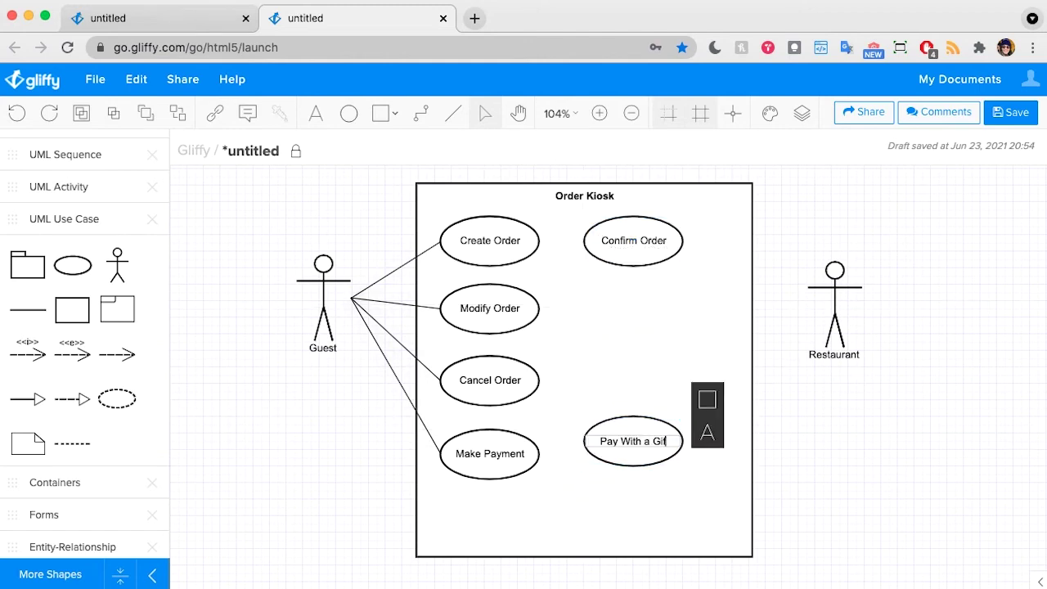
pyautogui.write('t Card')
pyautogui.click(822, 452)
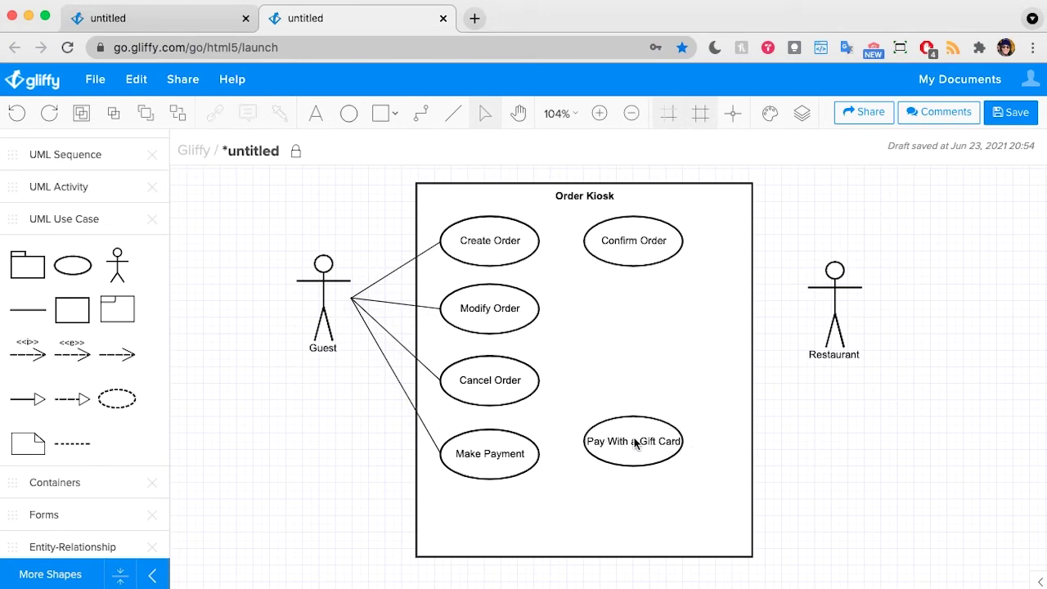
pyautogui.click(632, 439)
pyautogui.moveTo(632, 440); pyautogui.dragTo(619, 511)
pyautogui.doubleClick(619, 512)
pyautogui.write('Pay With')
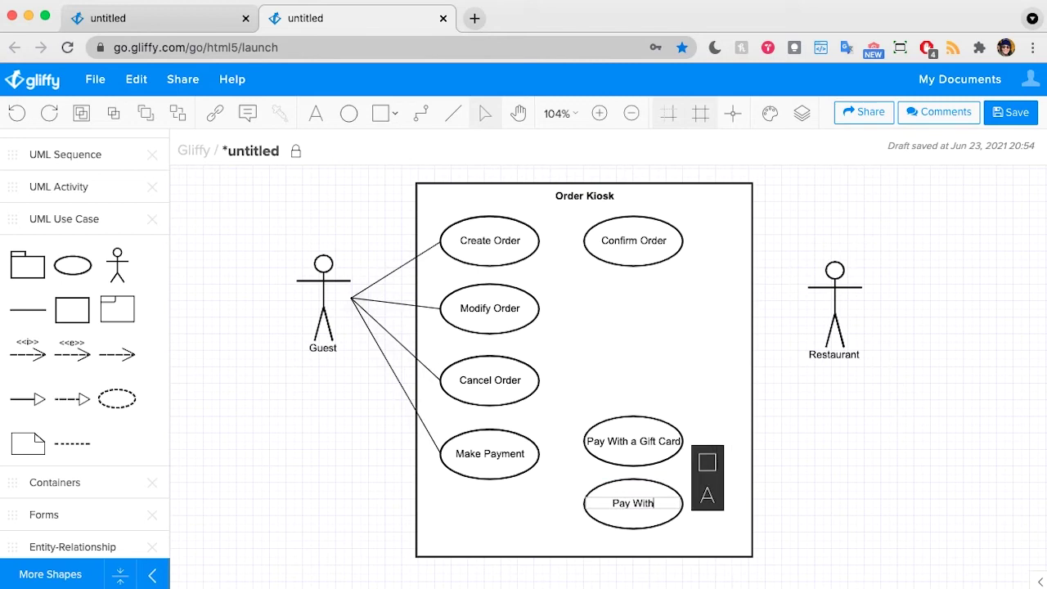
pyautogui.write(' a Credit Card')
pyautogui.click(800, 495)
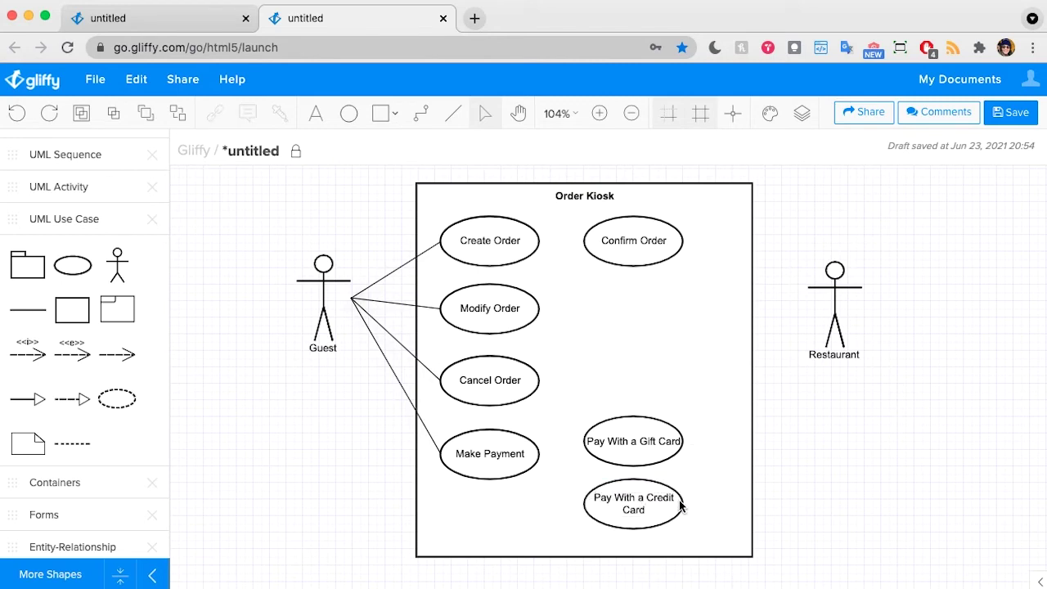
# - Duplicate Pay With a Credit Card to its left as a 'Pay at Counter' use case
pyautogui.click(634, 505)
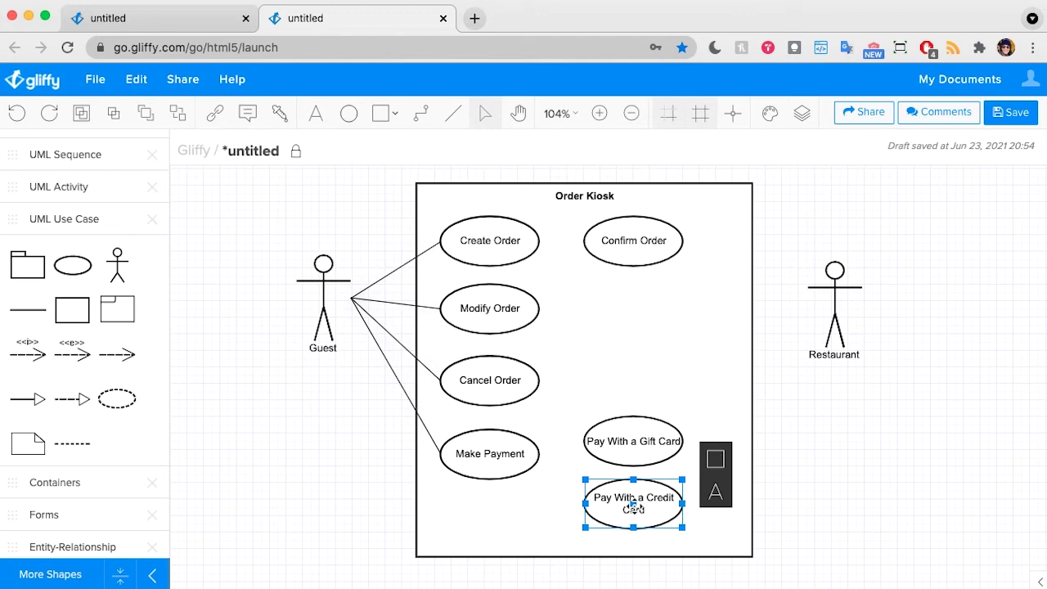
pyautogui.moveTo(632, 504); pyautogui.dragTo(533, 507)
pyautogui.doubleClick(533, 500)
pyautogui.write('Pay')
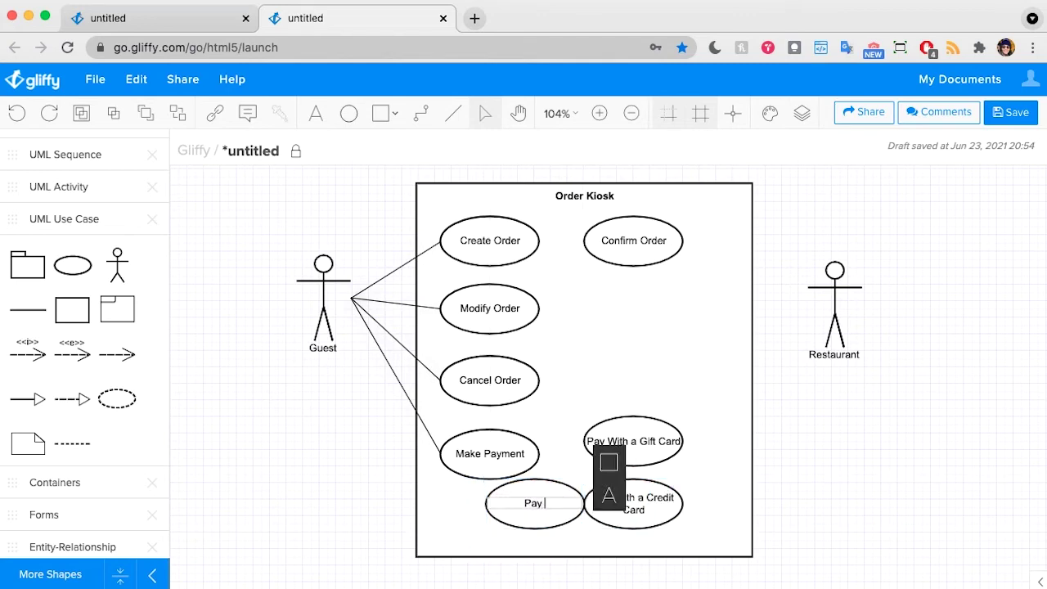
pyautogui.write(' at Counter')
pyautogui.click(915, 443)
# - Rearrange the Credit Card, Pay at Counter and Gift Card ovals
pyautogui.moveTo(654, 508); pyautogui.dragTo(692, 507)
pyautogui.moveTo(558, 499); pyautogui.dragTo(579, 511)
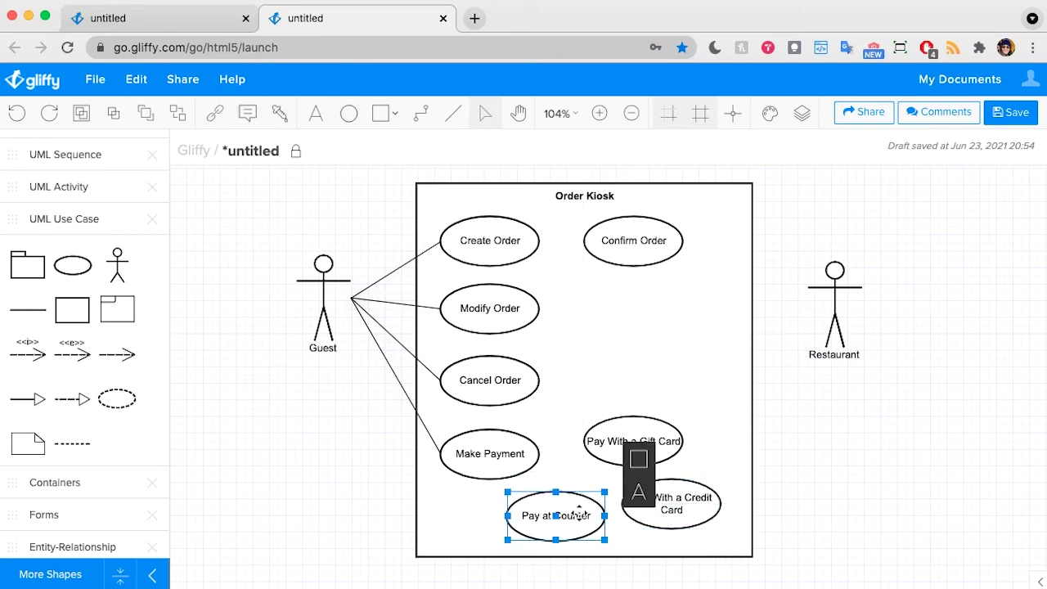
pyautogui.moveTo(634, 435); pyautogui.dragTo(654, 424)
pyautogui.click(869, 451)
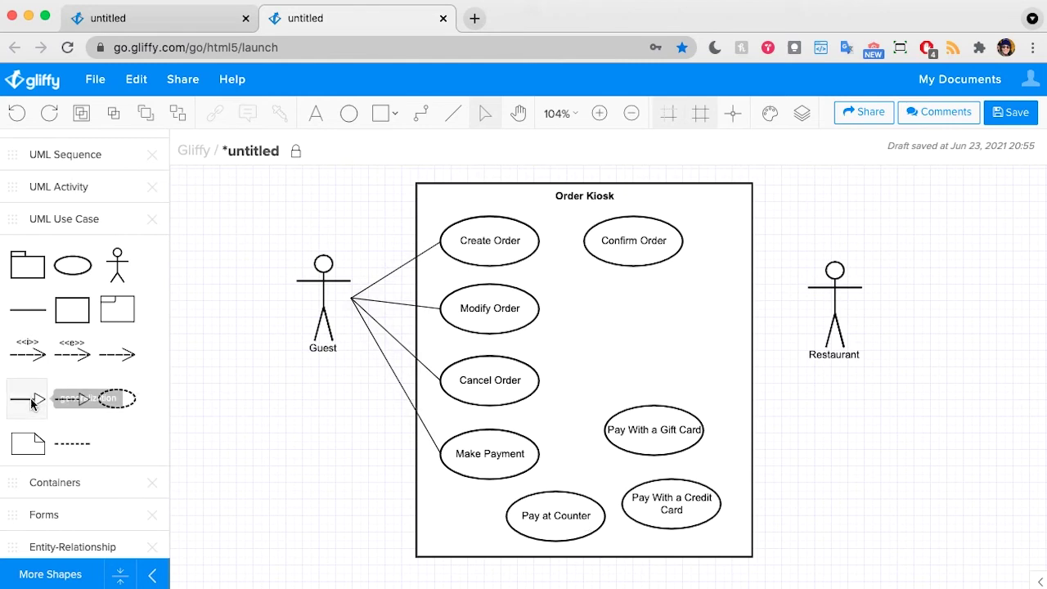
# - Add generalization arrows from Gift Card, Credit Card and Pay at Counter to Make Payment
pyautogui.moveTo(31, 402); pyautogui.dragTo(597, 357)
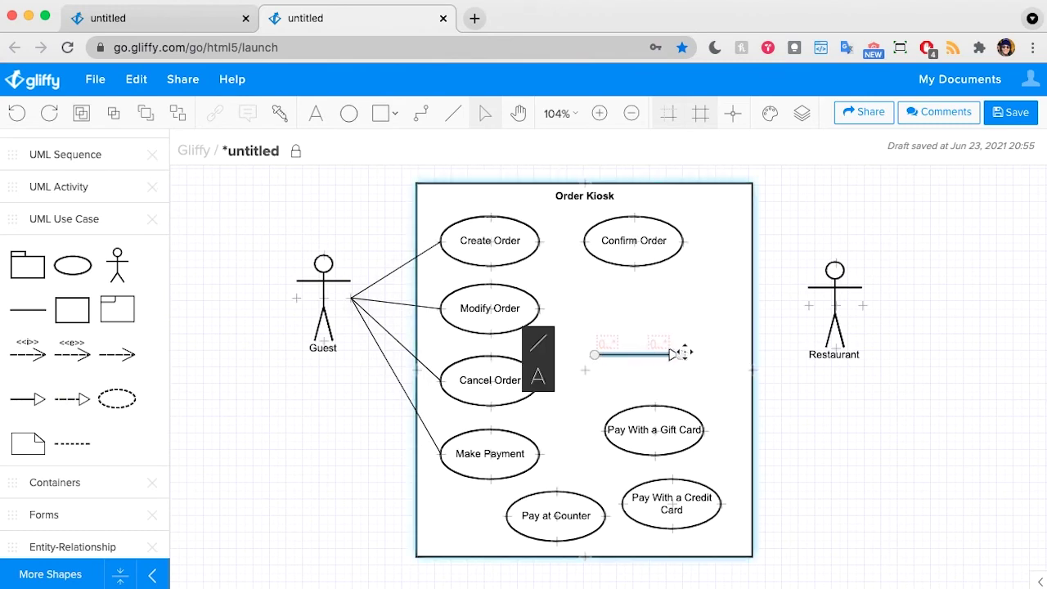
pyautogui.moveTo(684, 354); pyautogui.dragTo(541, 455)
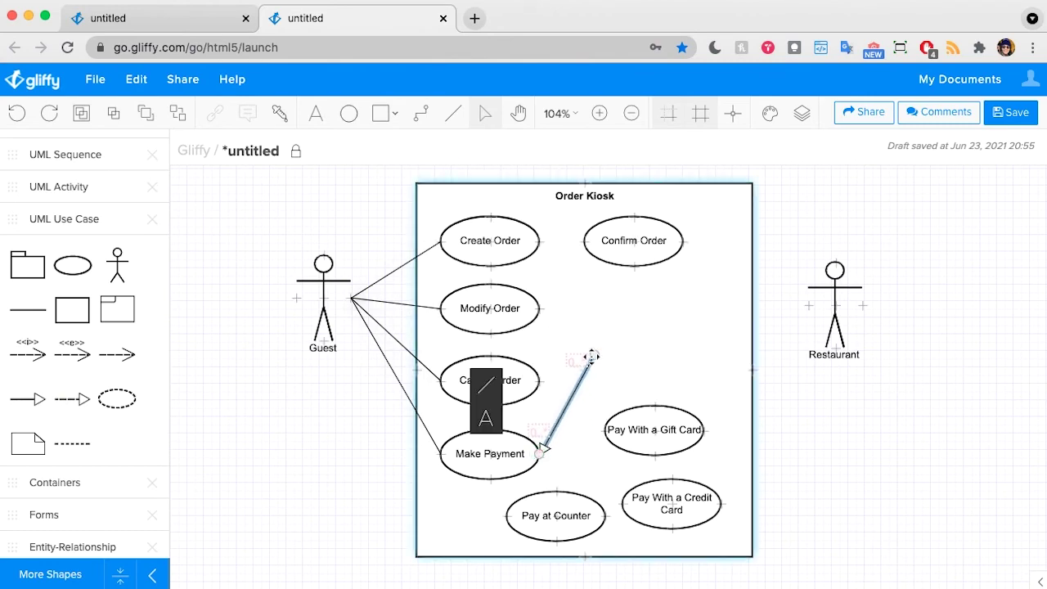
pyautogui.moveTo(592, 356); pyautogui.dragTo(606, 430)
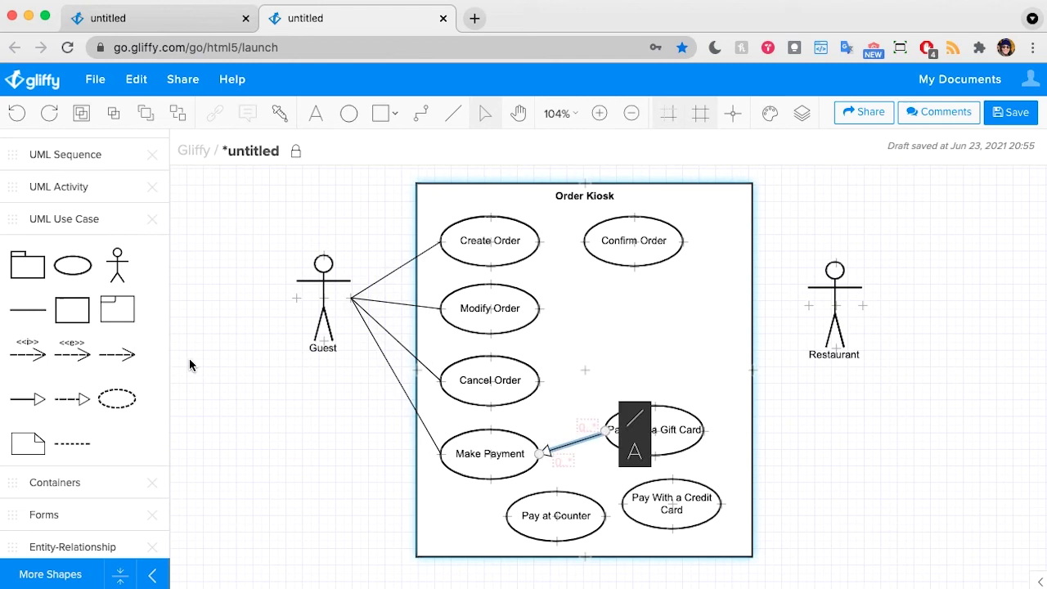
pyautogui.moveTo(72, 399); pyautogui.dragTo(584, 463)
pyautogui.moveTo(659, 368); pyautogui.dragTo(623, 501)
pyautogui.moveTo(584, 463); pyautogui.dragTo(543, 454)
pyautogui.click(350, 456)
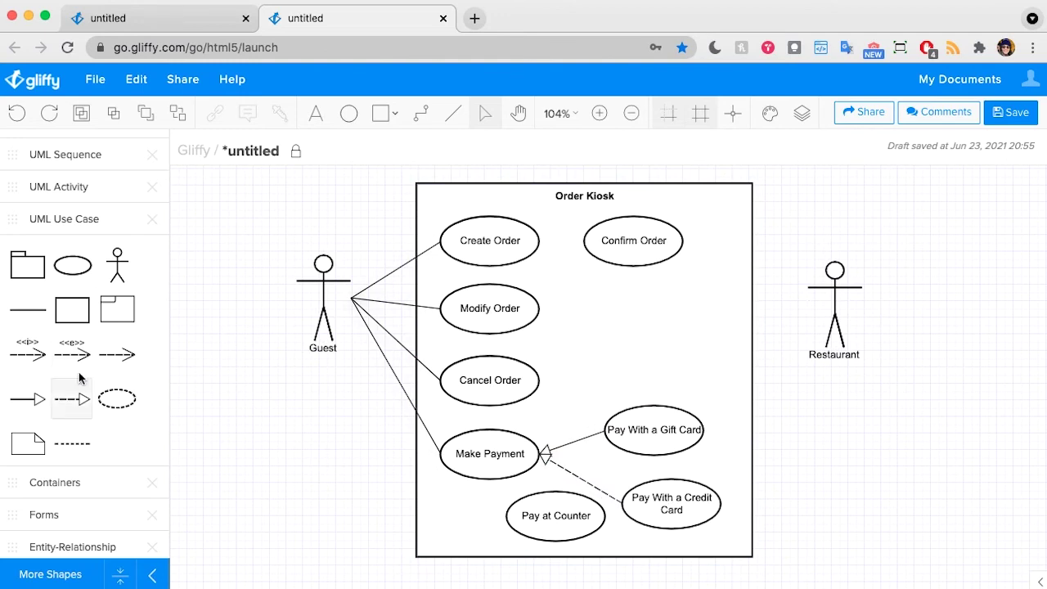
pyautogui.moveTo(27, 398); pyautogui.dragTo(488, 481)
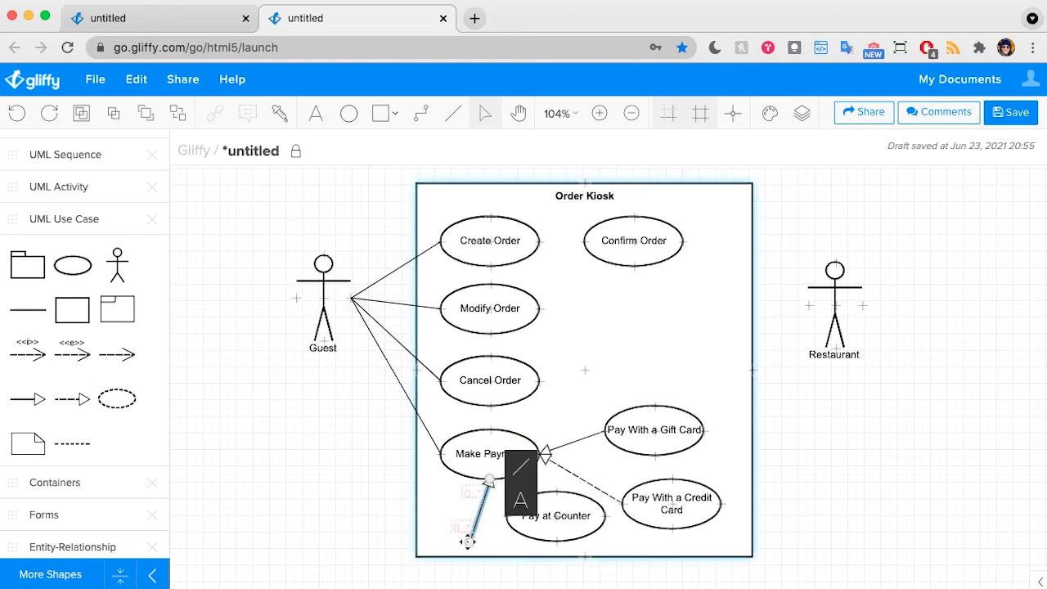
pyautogui.moveTo(467, 542); pyautogui.dragTo(505, 511)
pyautogui.click(856, 394)
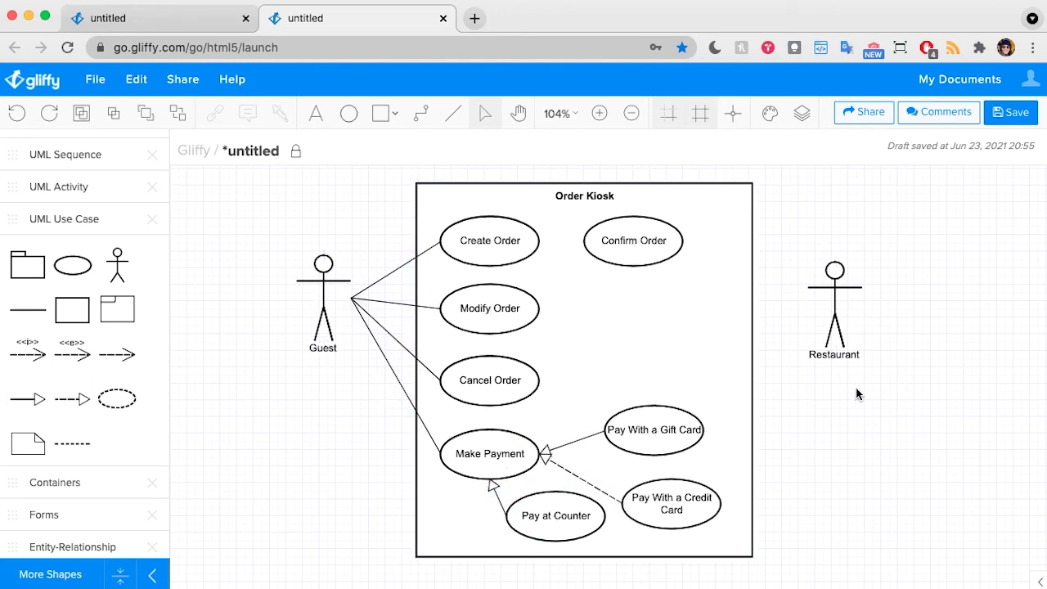
# - Reattach the Credit Card arrow and move Make Payment slightly lower
pyautogui.click(607, 492)
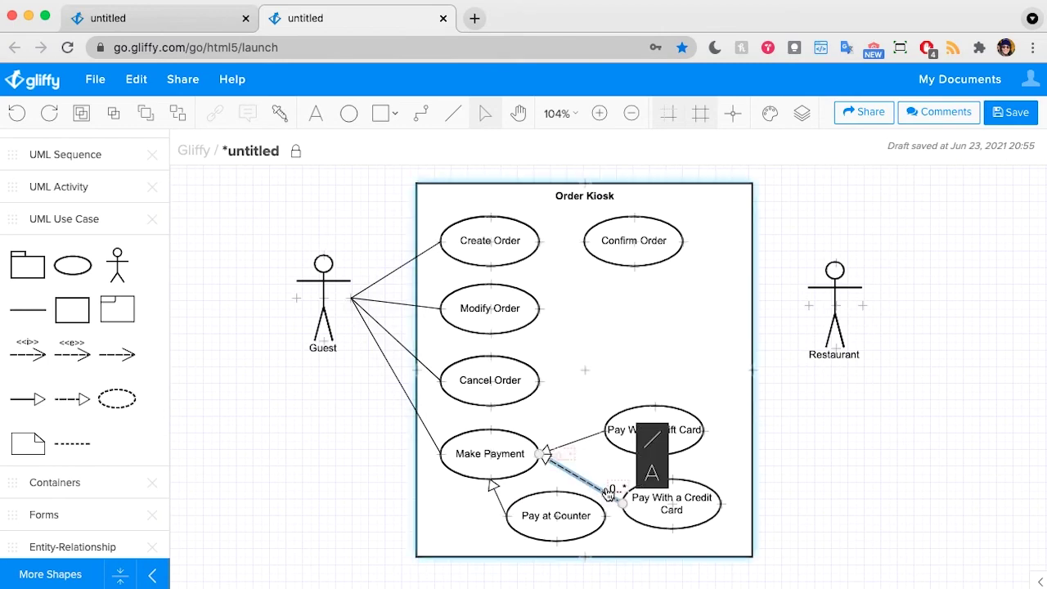
pyautogui.moveTo(607, 493)
pyautogui.mouseDown()
pyautogui.moveTo(584, 471)
pyautogui.moveTo(483, 473)
pyautogui.moveTo(538, 463)
pyautogui.moveTo(625, 500)
pyautogui.mouseUp()
pyautogui.click(766, 475)
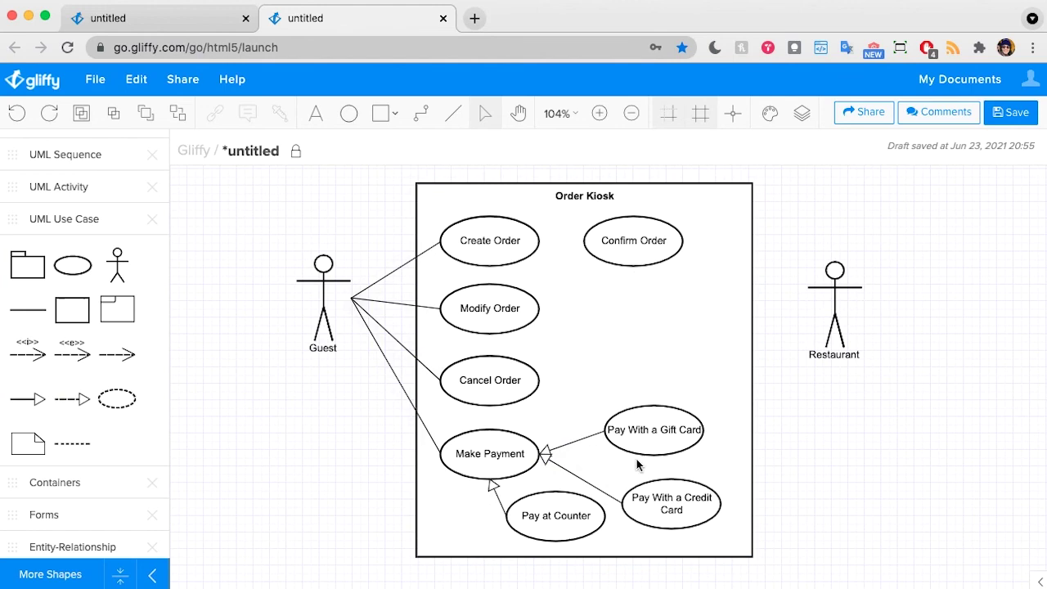
pyautogui.rightClick(512, 435)
pyautogui.moveTo(497, 481); pyautogui.dragTo(497, 493)
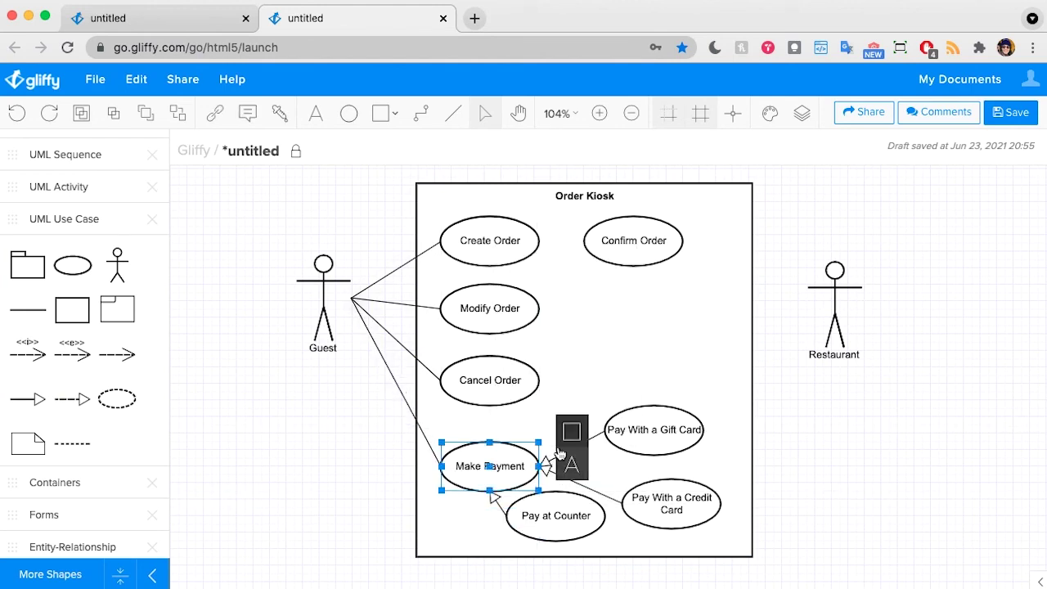
# - Route the Gift Card arrow to Make Payment's top and pull the Gift Card and Credit Card ovals closer
pyautogui.click(560, 455)
pyautogui.moveTo(544, 466); pyautogui.dragTo(496, 439)
pyautogui.click(875, 411)
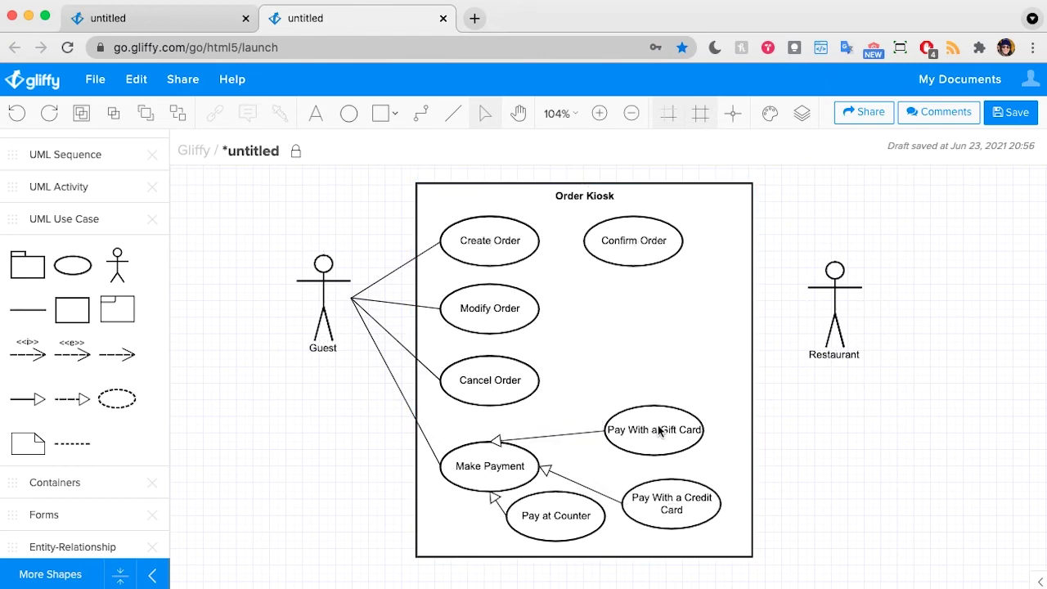
pyautogui.moveTo(661, 432); pyautogui.dragTo(612, 429)
pyautogui.moveTo(691, 509); pyautogui.dragTo(681, 489)
pyautogui.click(903, 491)
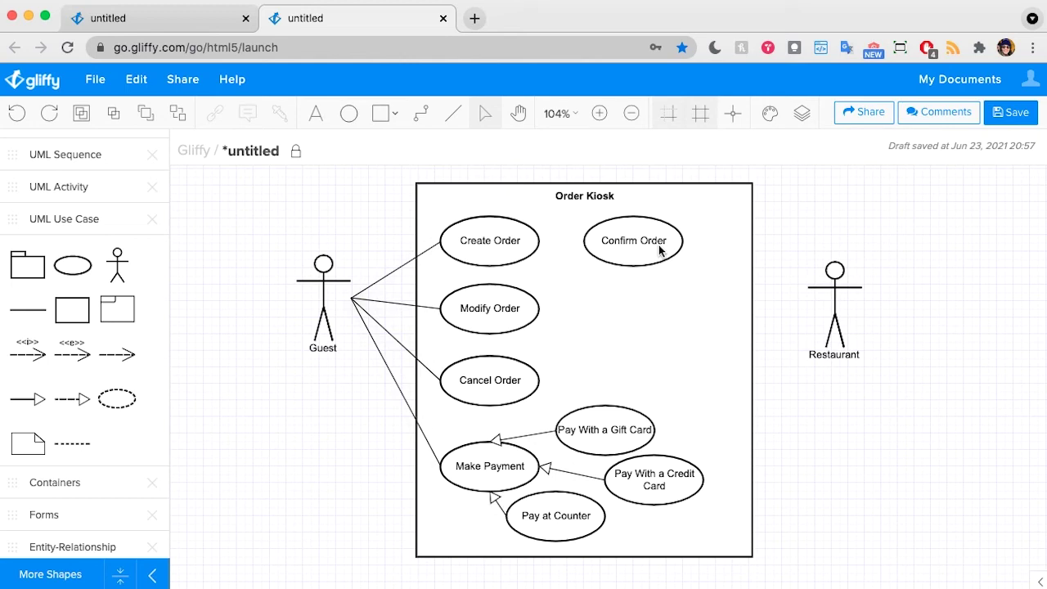
# - Add an «include» connector from Create Order to Confirm Order, shifting Confirm Order right
pyautogui.moveTo(24, 352); pyautogui.dragTo(581, 290)
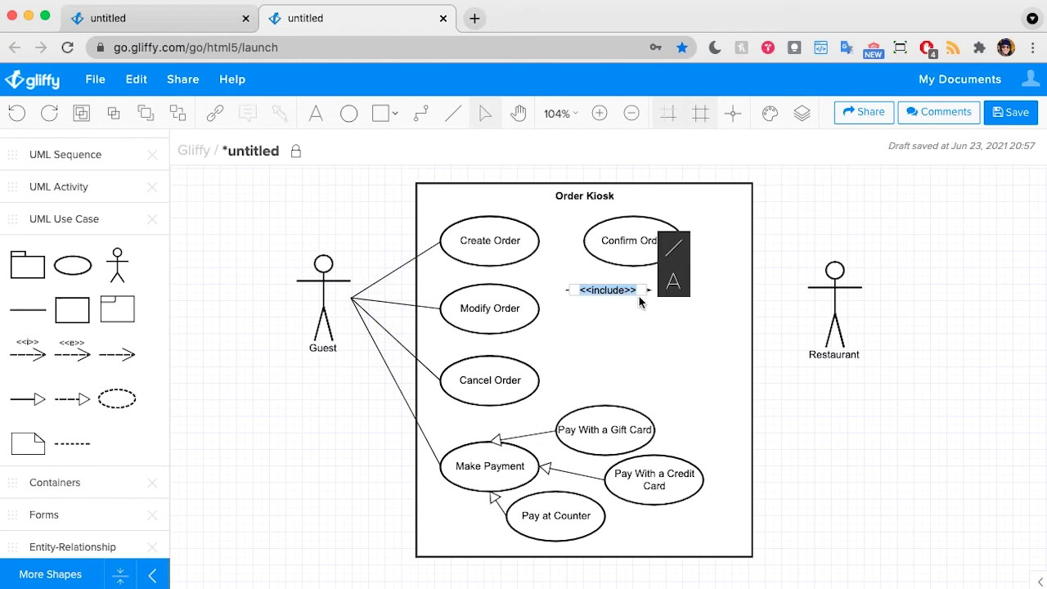
pyautogui.click(603, 290)
pyautogui.click(603, 288)
pyautogui.moveTo(567, 290); pyautogui.dragTo(537, 241)
pyautogui.moveTo(654, 287); pyautogui.dragTo(585, 240)
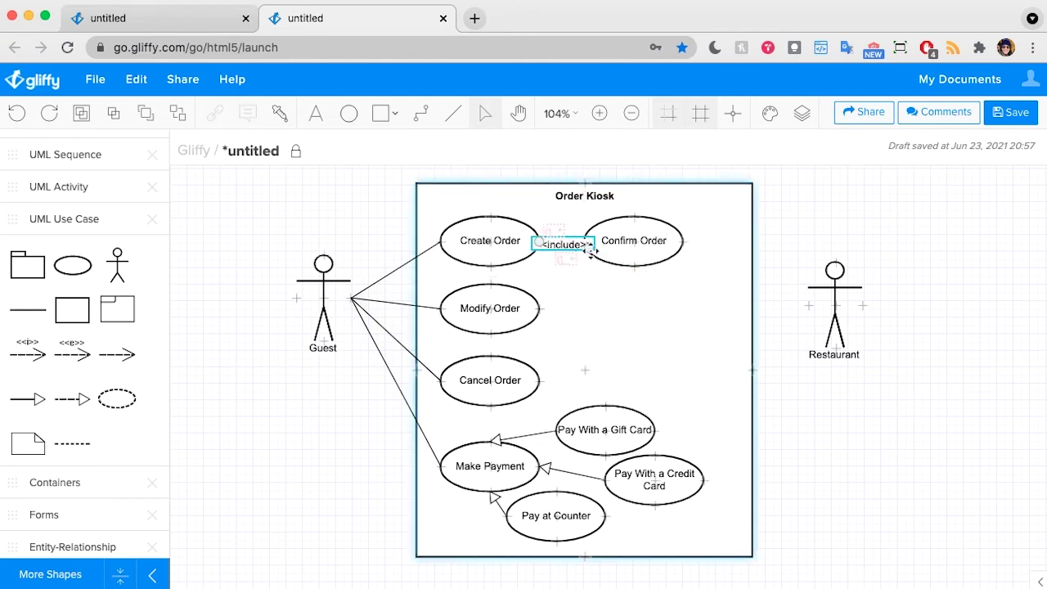
pyautogui.moveTo(652, 237); pyautogui.dragTo(701, 238)
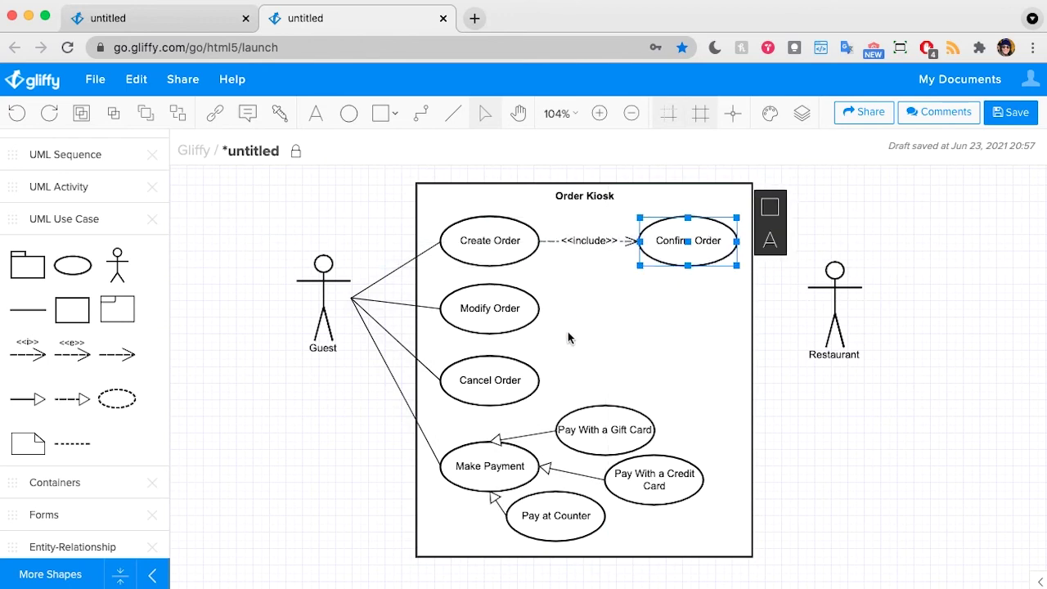
pyautogui.click(282, 338)
# - Add a second «include» connector from Modify Order to Confirm Order
pyautogui.moveTo(282, 339); pyautogui.dragTo(587, 306)
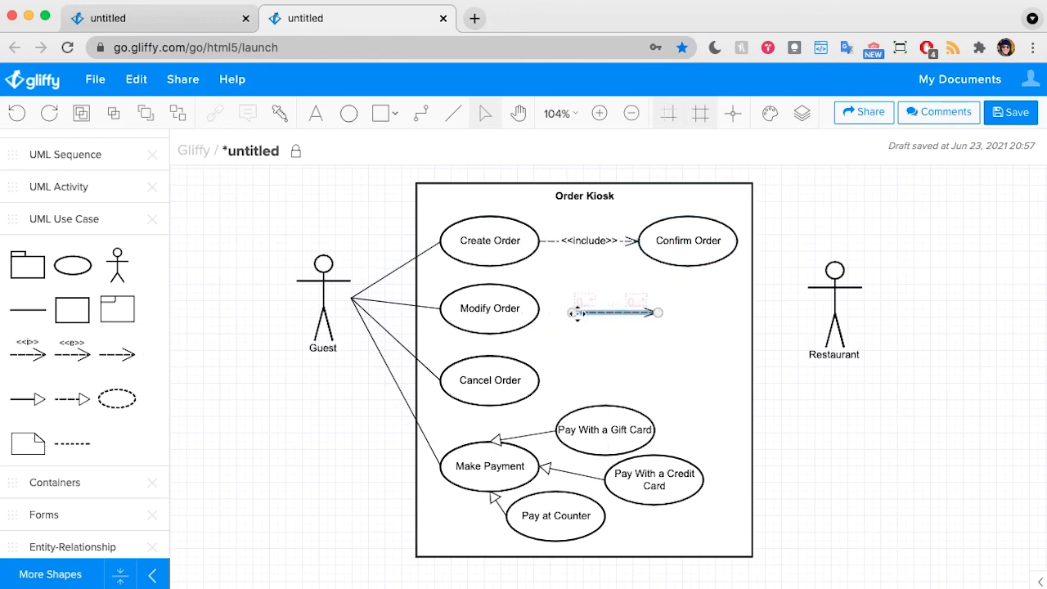
pyautogui.doubleClick(587, 306)
pyautogui.click(600, 308)
pyautogui.click(600, 309)
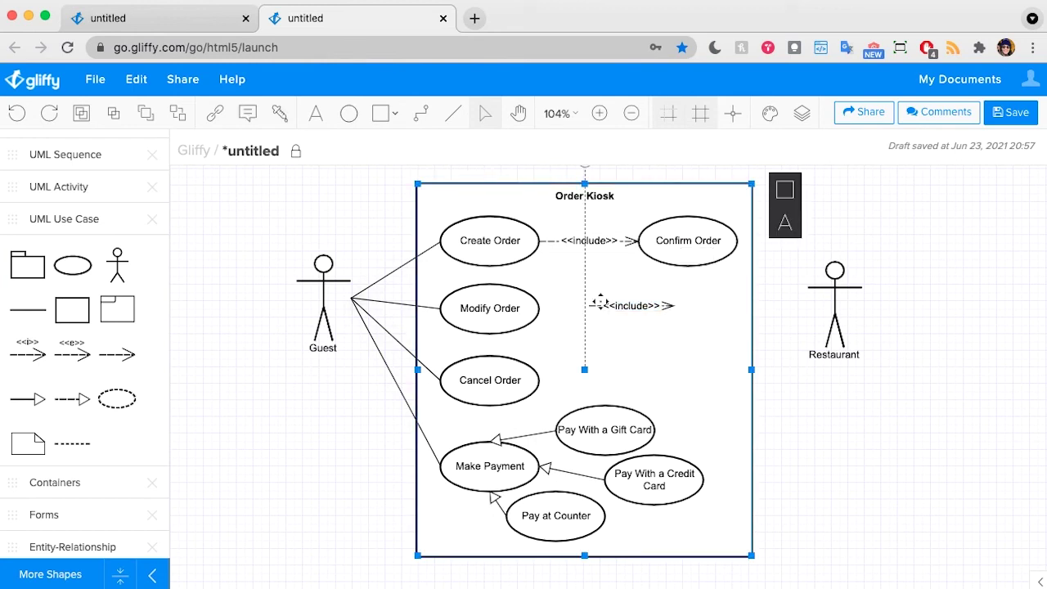
pyautogui.click(599, 307)
pyautogui.moveTo(589, 306); pyautogui.dragTo(542, 309)
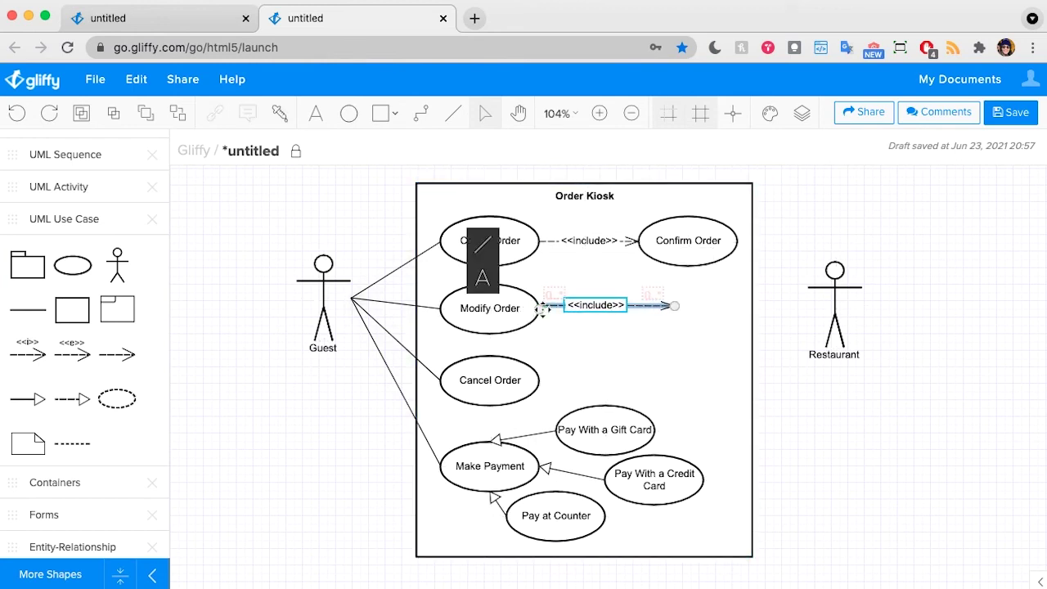
pyautogui.moveTo(673, 307); pyautogui.dragTo(637, 243)
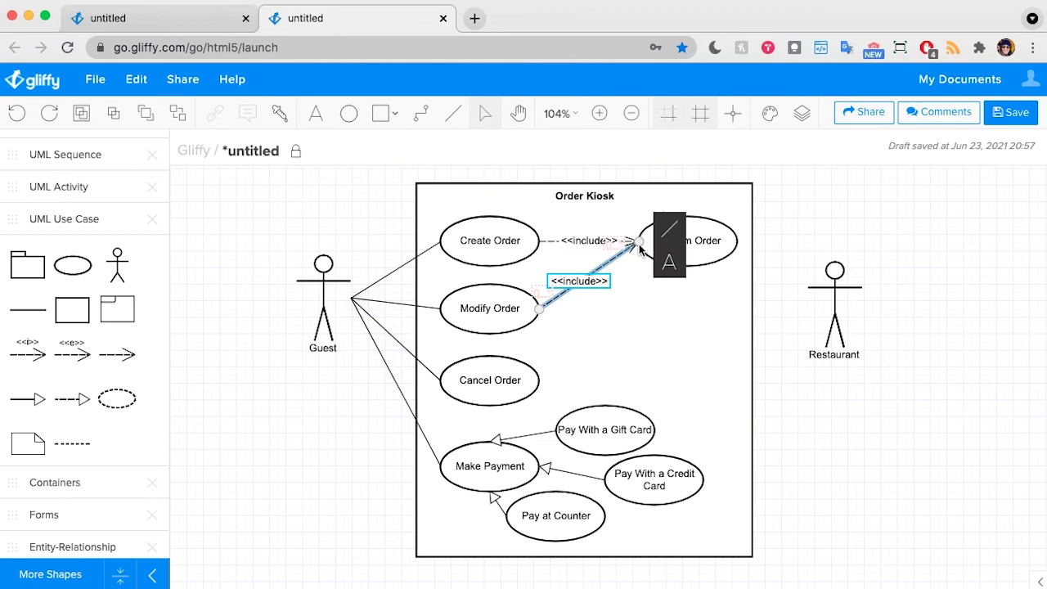
pyautogui.click(832, 250)
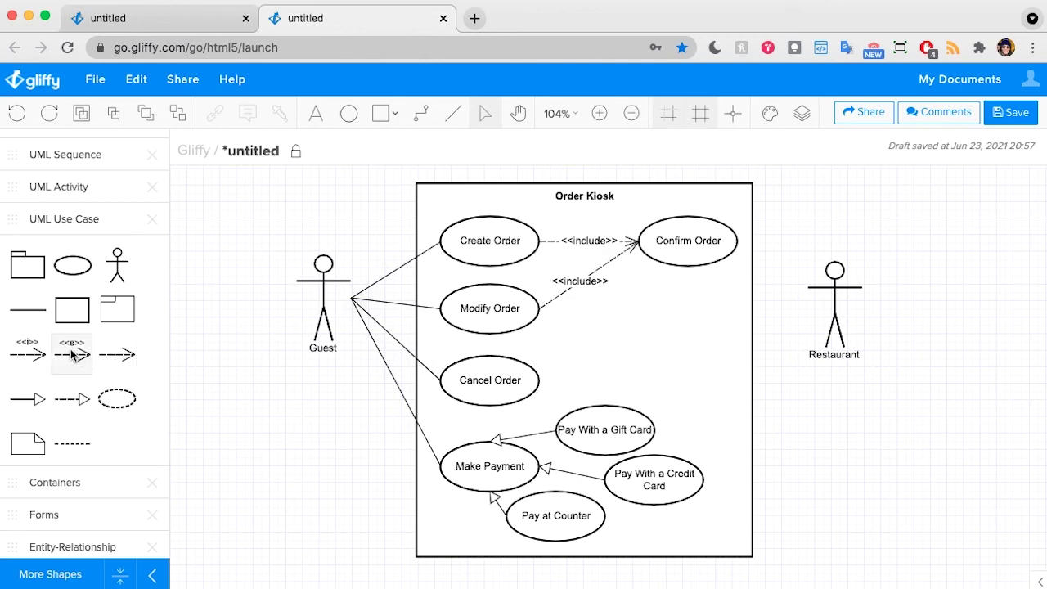
pyautogui.moveTo(72, 353); pyautogui.dragTo(651, 335)
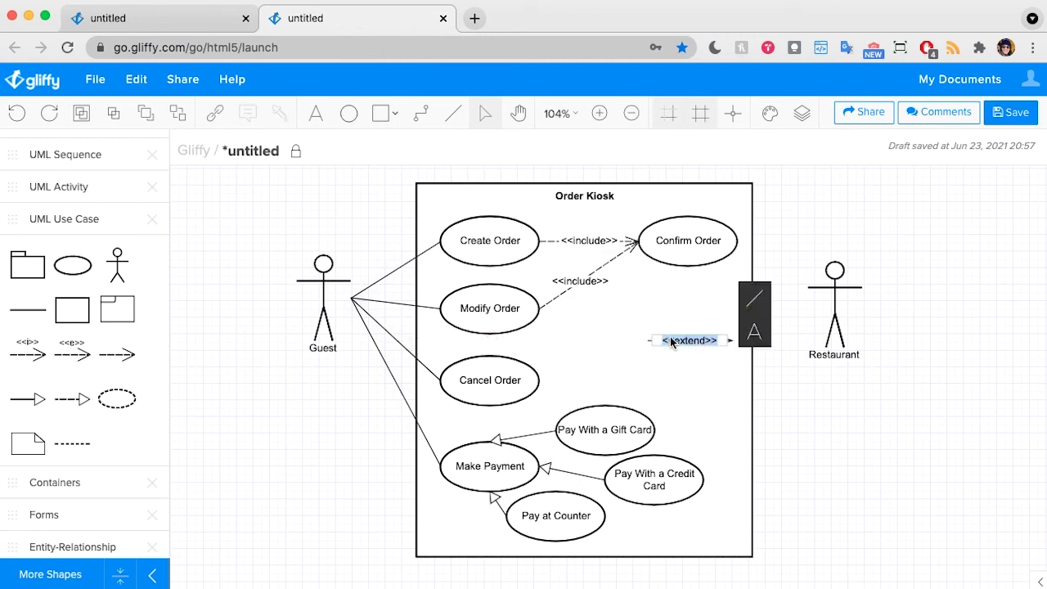
pyautogui.click(785, 406)
pyautogui.click(701, 339)
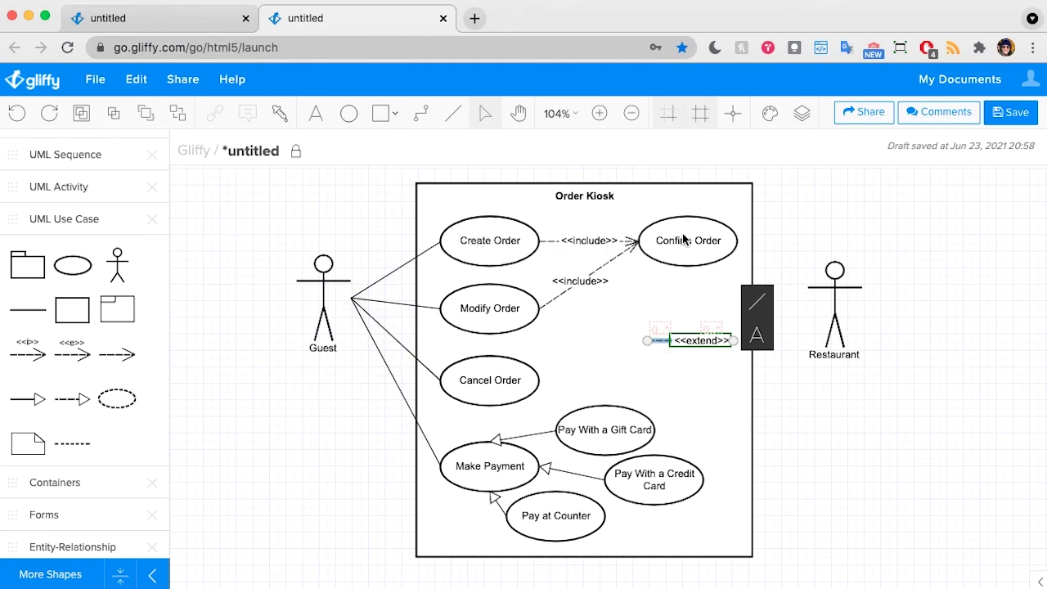
pyautogui.click(854, 444)
pyautogui.click(653, 343)
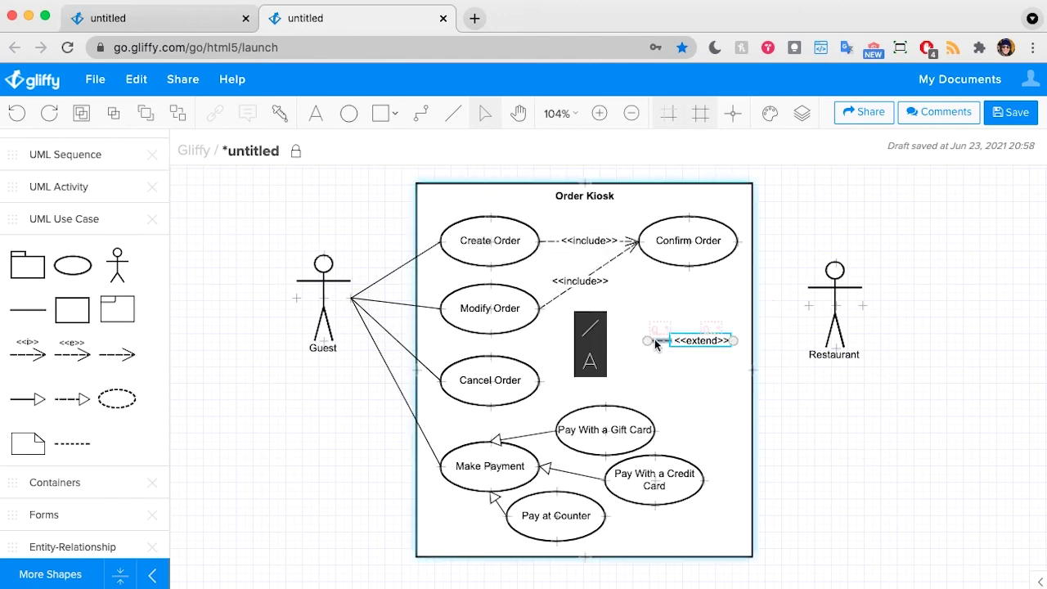
pyautogui.press('Delete')
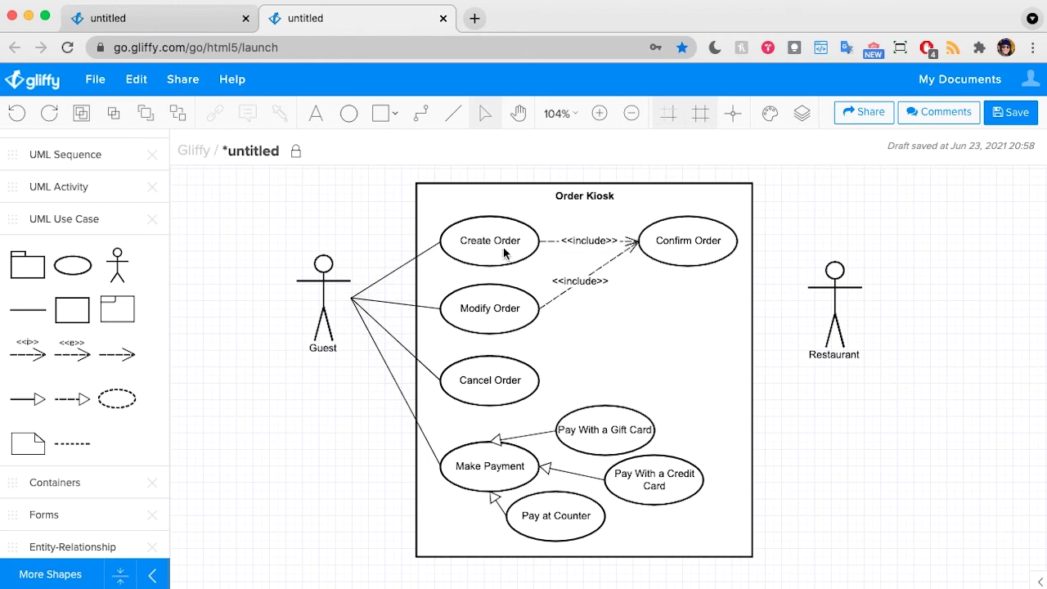
# - Draw association lines from the Restaurant actor to Confirm Order and Pay at Counter
pyautogui.moveTo(27, 309); pyautogui.dragTo(710, 324)
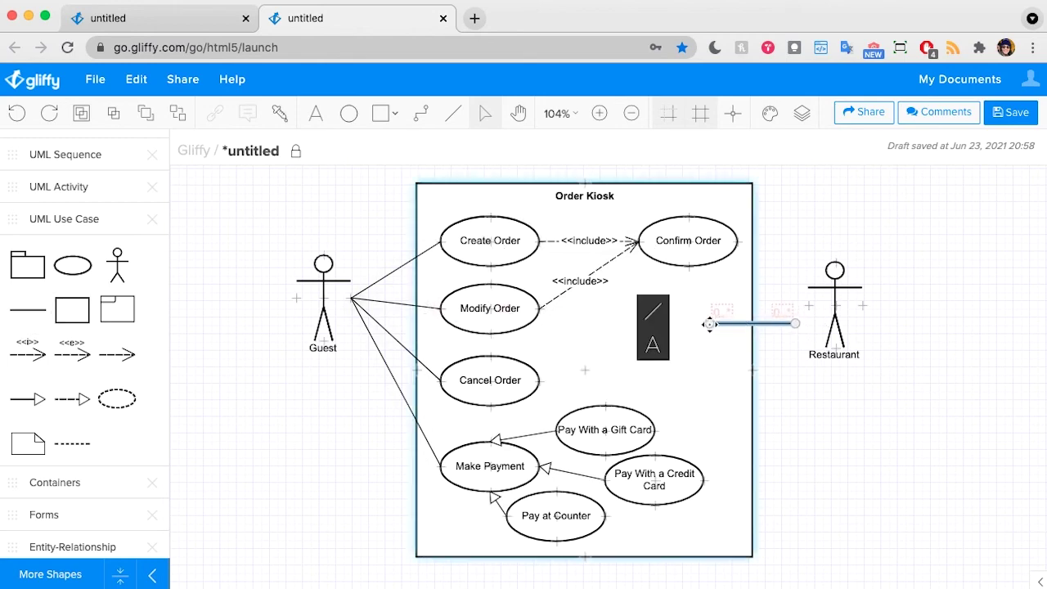
pyautogui.moveTo(787, 325); pyautogui.dragTo(808, 304)
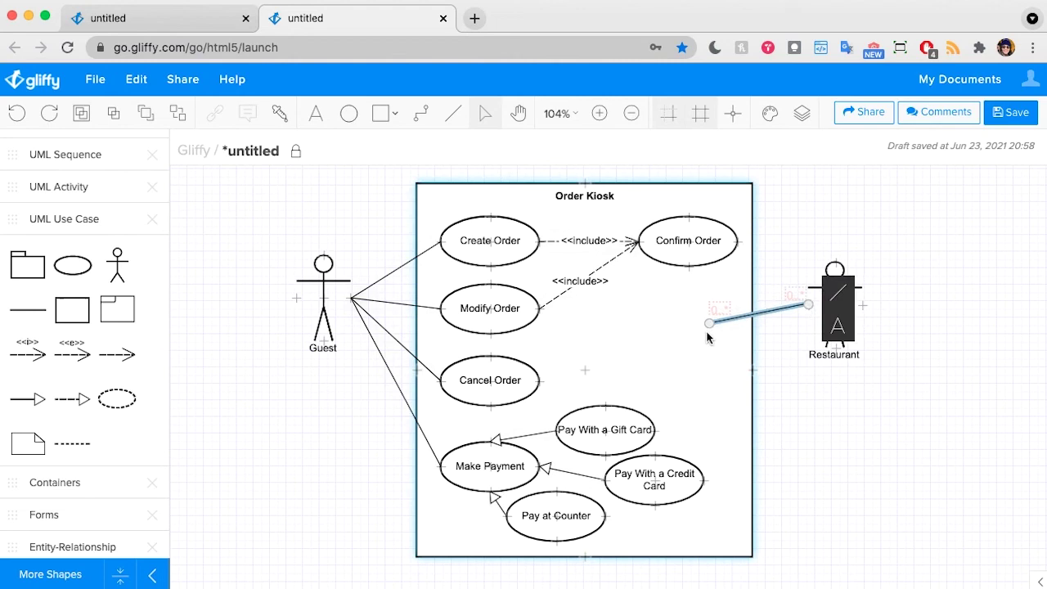
pyautogui.moveTo(712, 330); pyautogui.dragTo(739, 243)
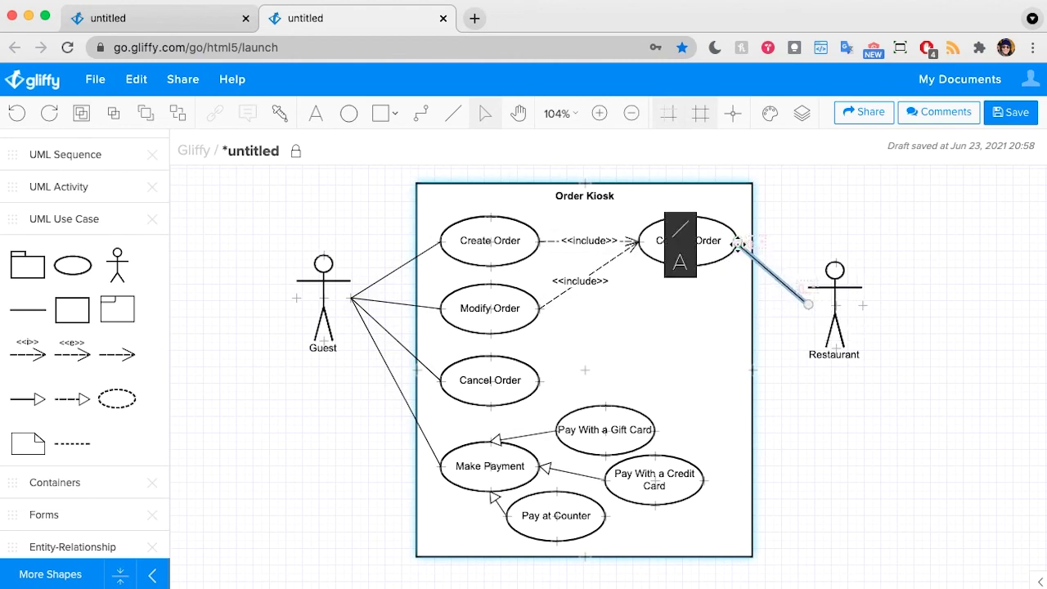
pyautogui.click(866, 213)
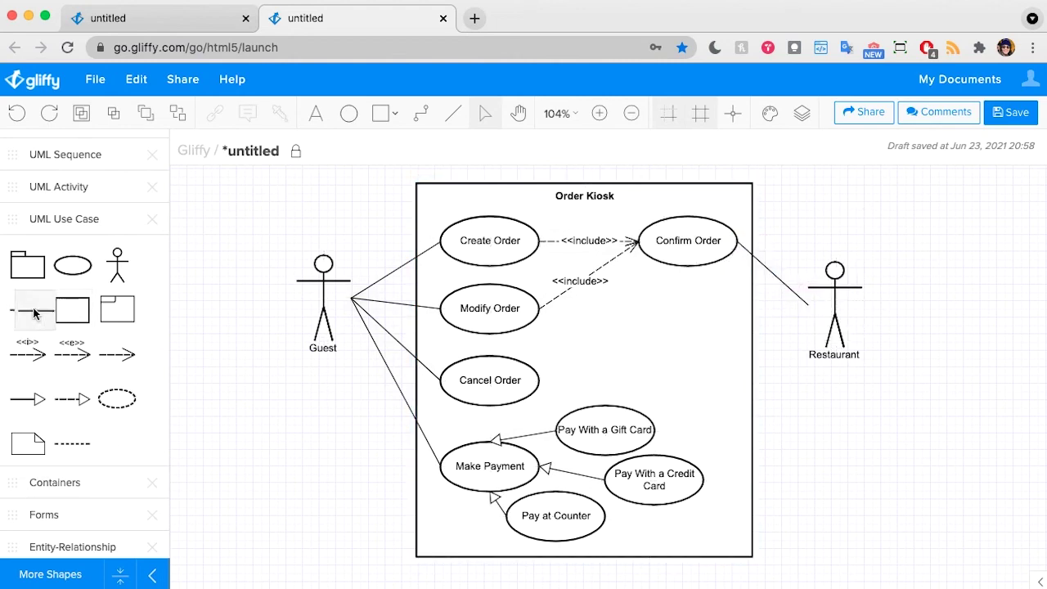
pyautogui.moveTo(27, 309); pyautogui.dragTo(605, 517)
pyautogui.moveTo(822, 413); pyautogui.dragTo(808, 305)
pyautogui.click(889, 508)
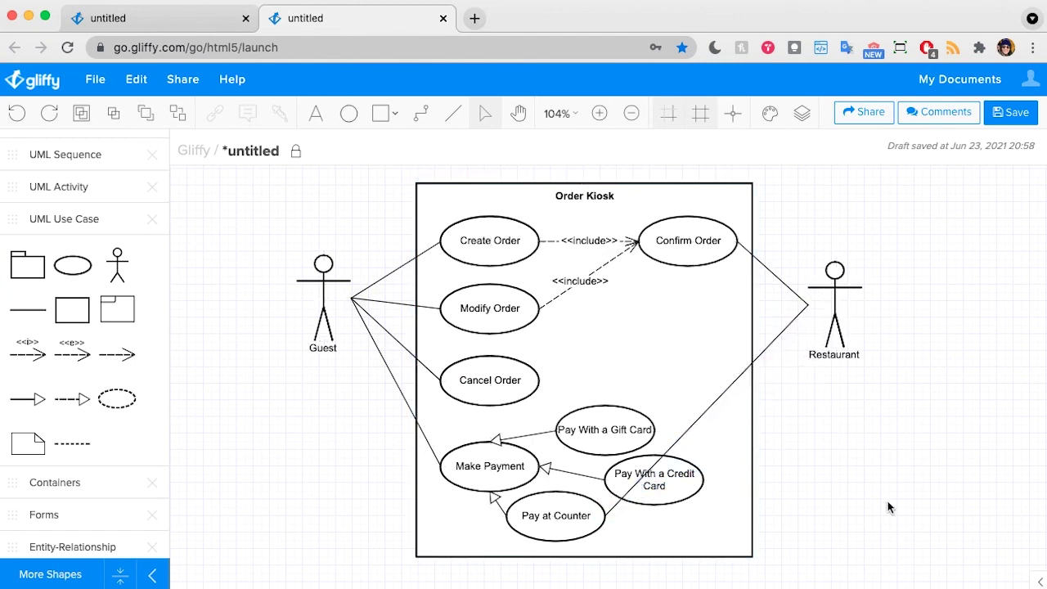
# - Bring the Pay With a Credit Card oval to the front, above the crossing line
pyautogui.click(675, 492)
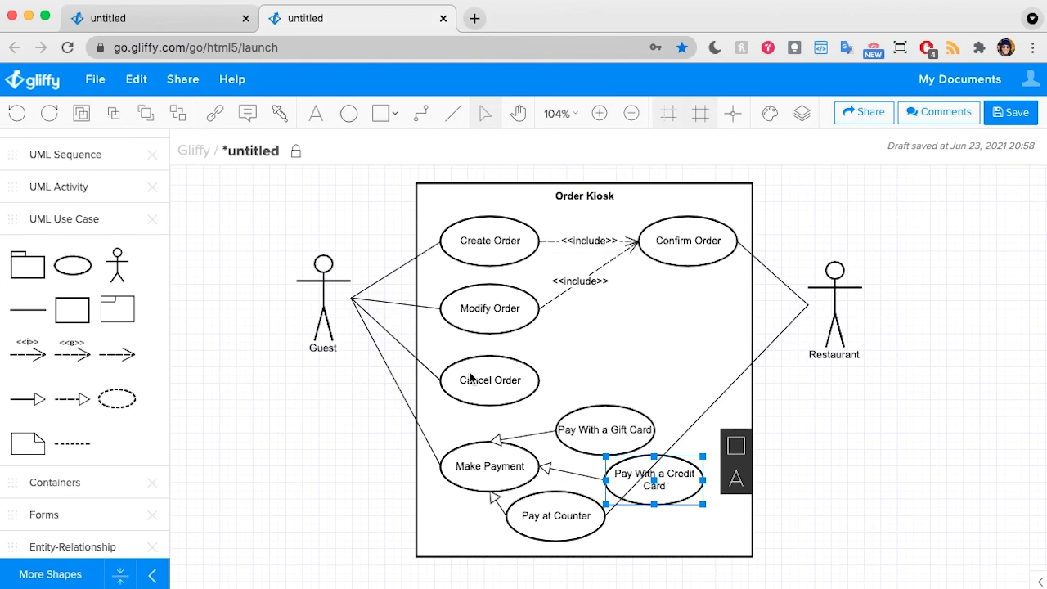
pyautogui.click(148, 123)
pyautogui.click(890, 435)
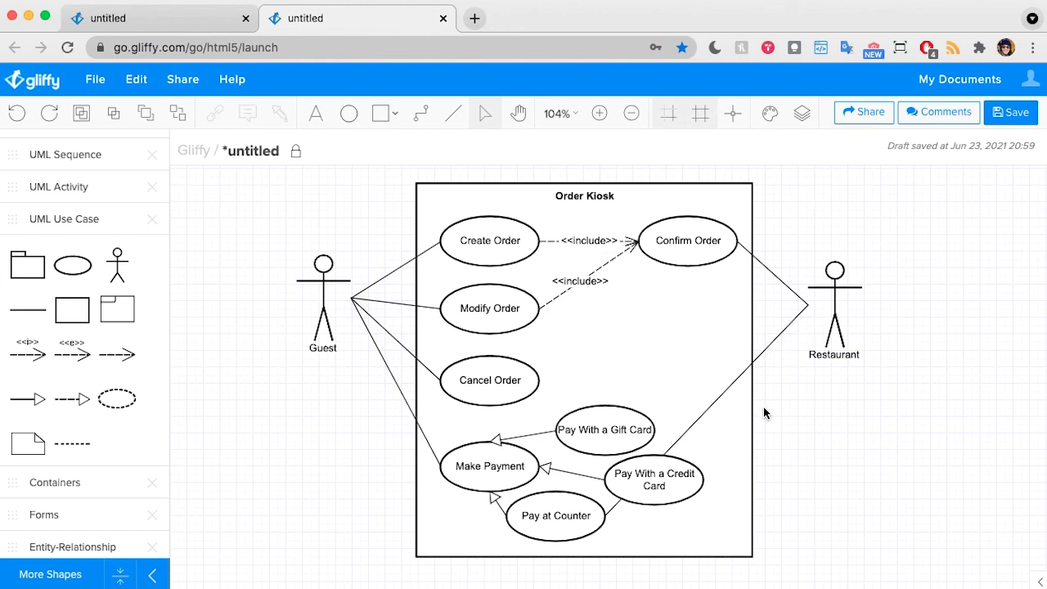
# - Give the Pay With a Gift Card oval a light green shape colour
pyautogui.click(604, 424)
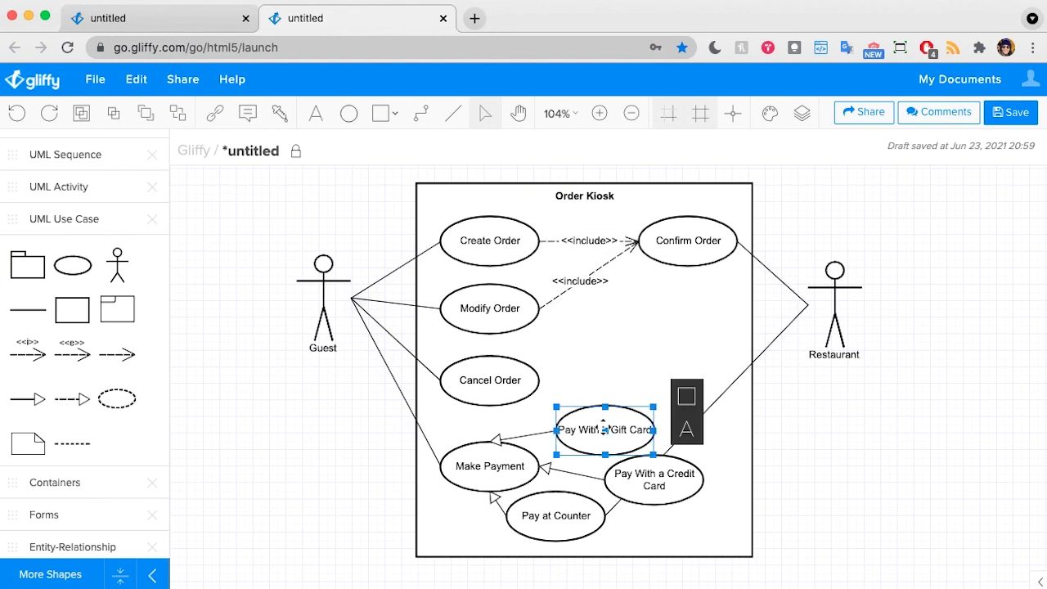
pyautogui.click(683, 398)
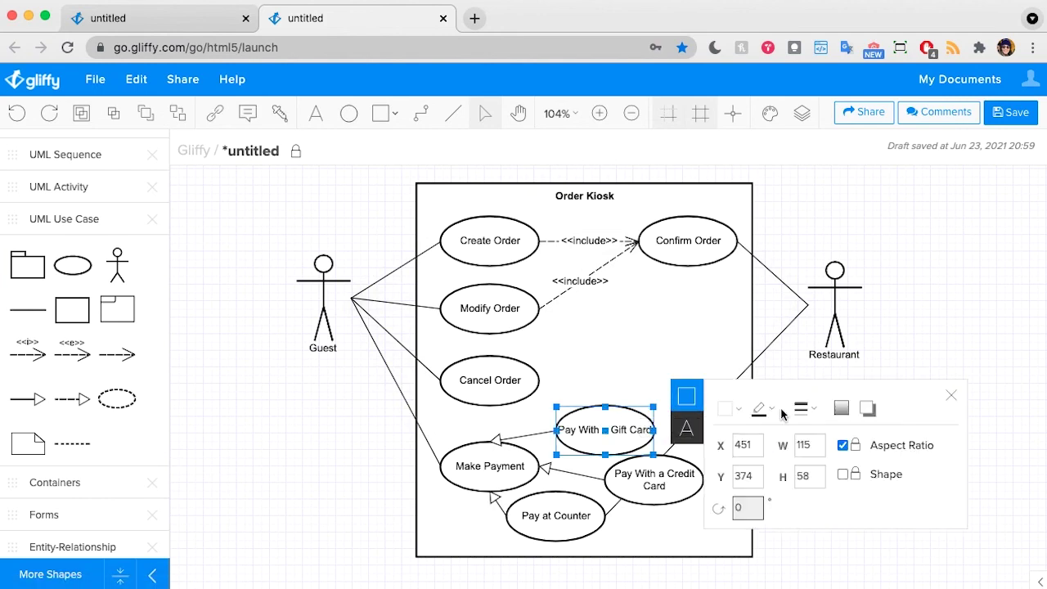
pyautogui.click(735, 410)
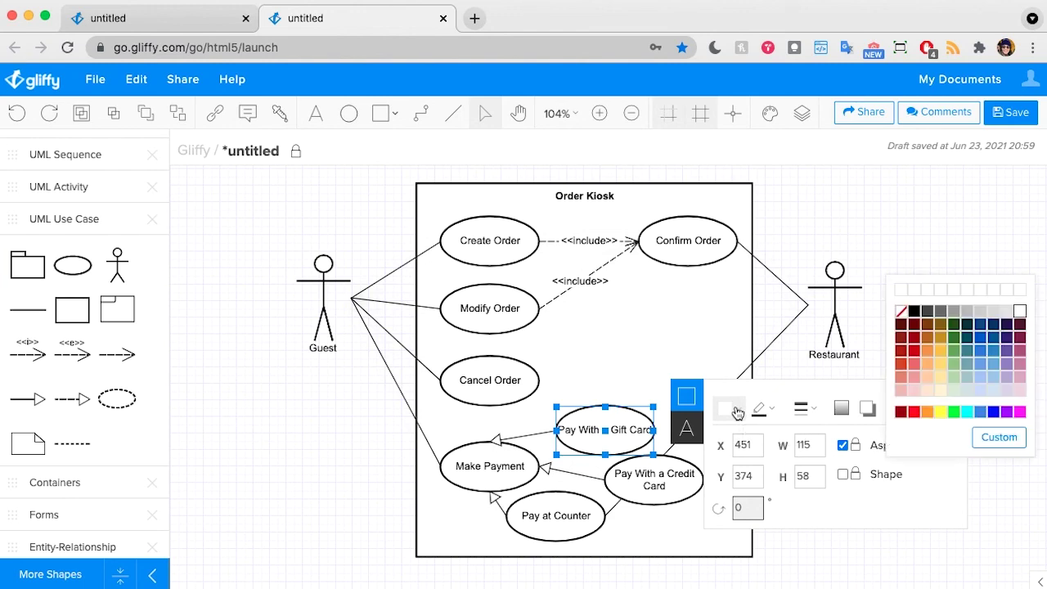
pyautogui.click(955, 390)
pyautogui.click(947, 282)
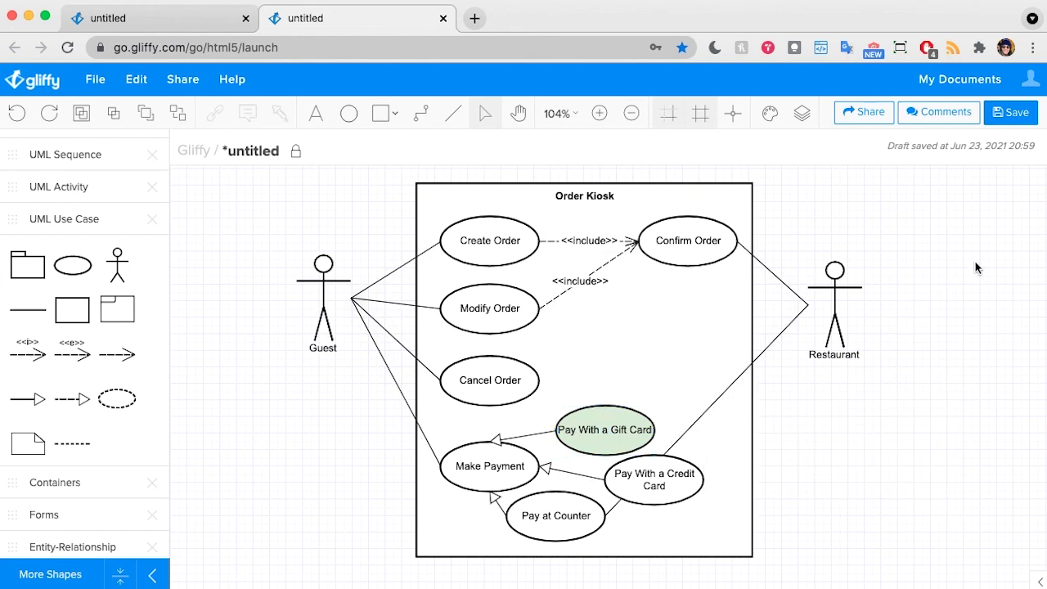